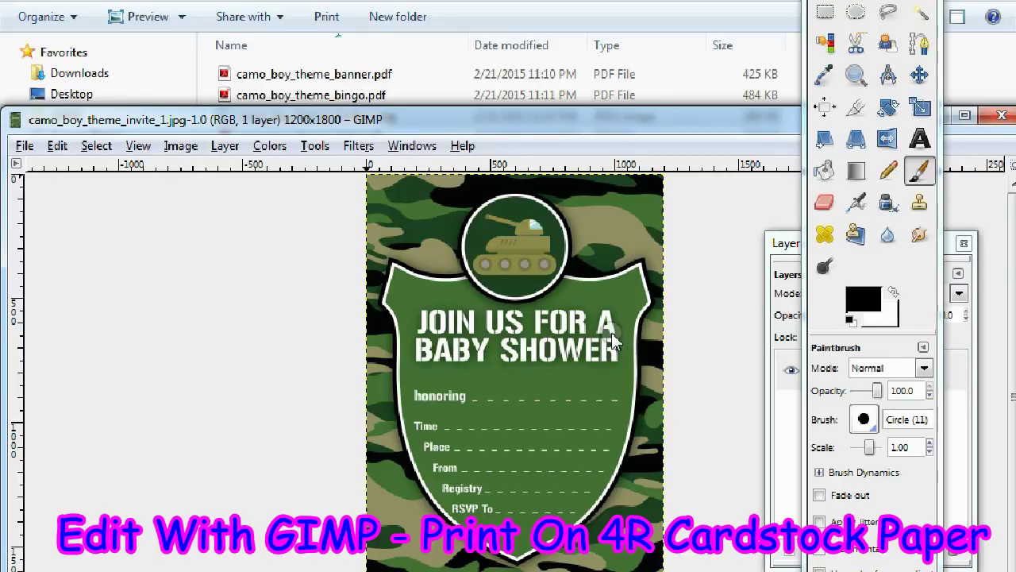
Maximize the camo_boy_theme_invite_1.jpg image window to fill the screen
click(965, 117)
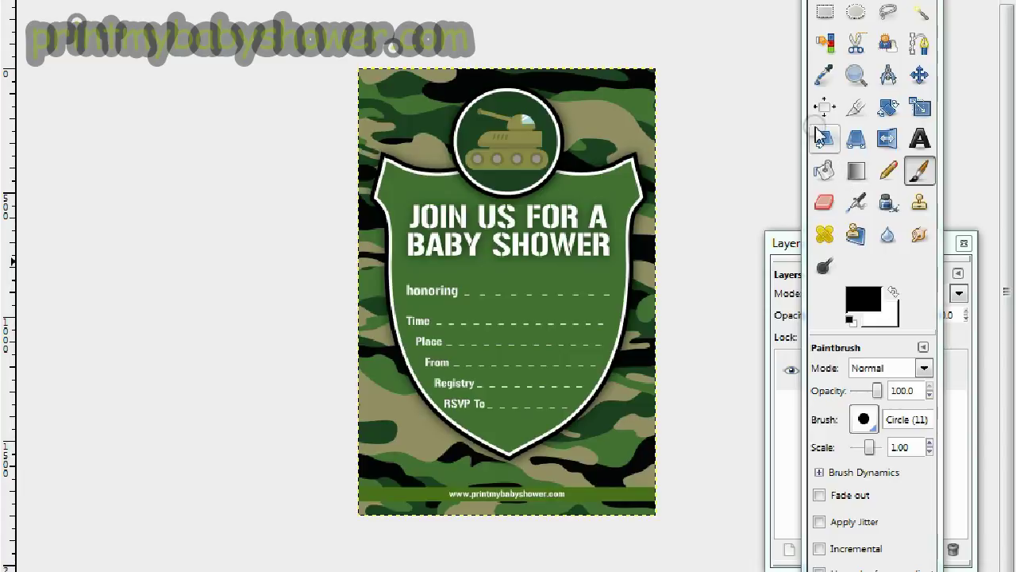
Choose the Text tool with the 28 Days Later font
click(825, 79)
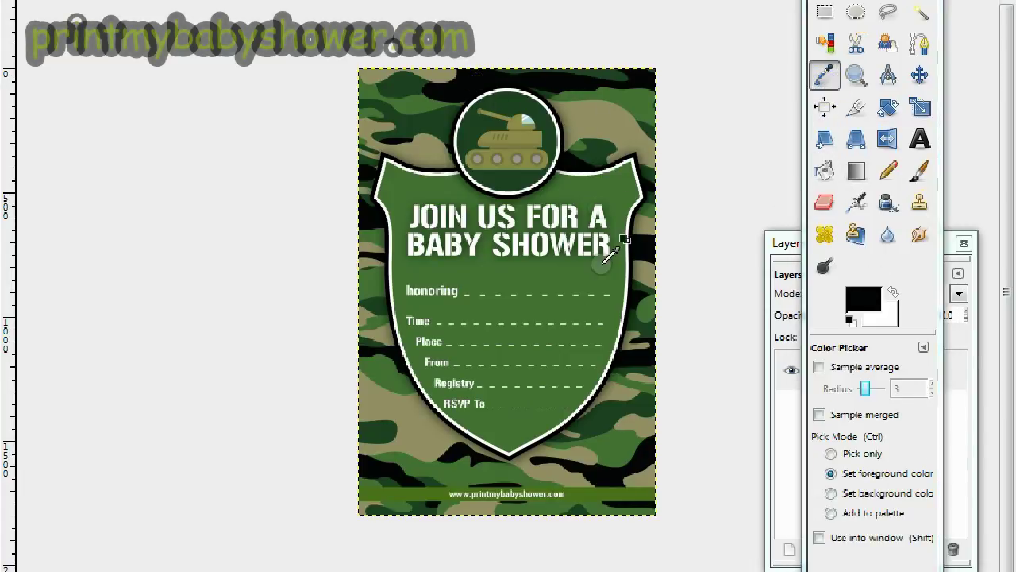
click(921, 139)
click(854, 375)
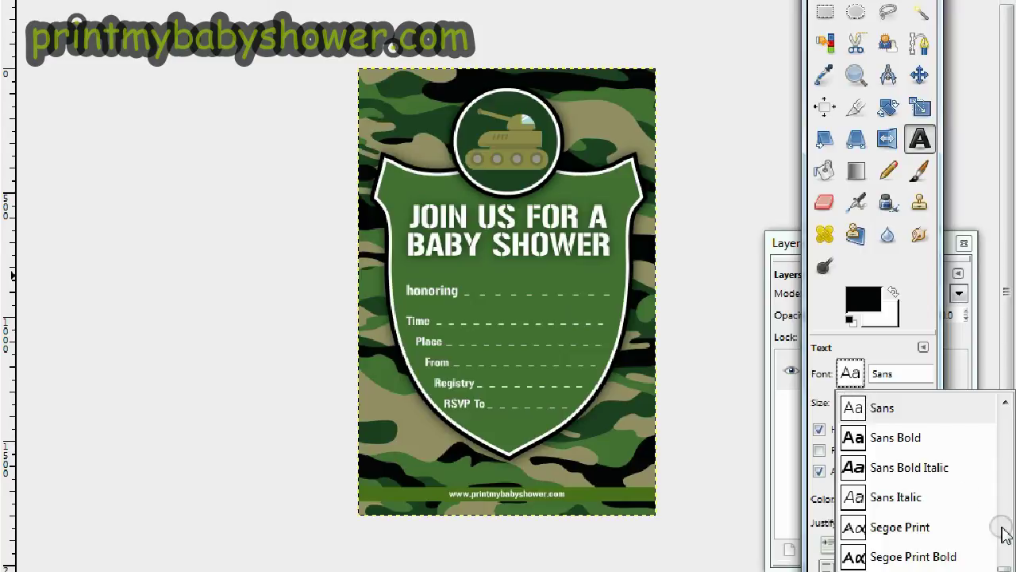
drag(998, 566, 1010, 433)
click(1003, 408)
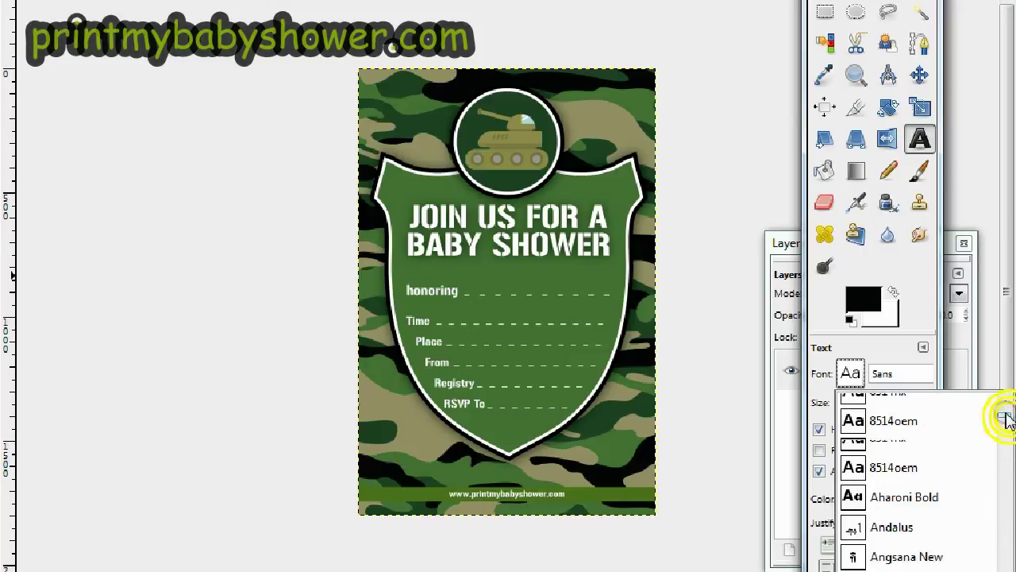
click(897, 408)
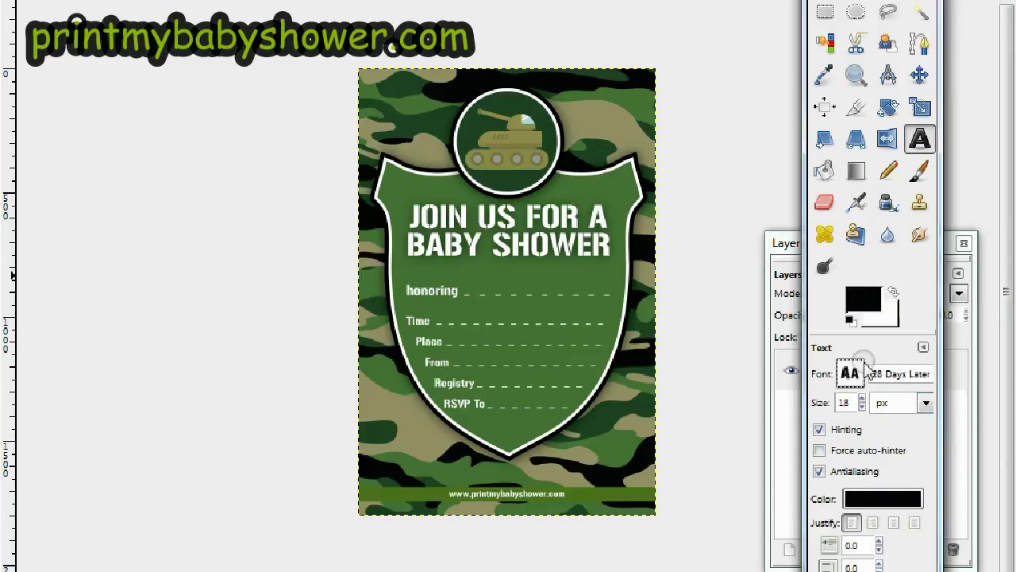
Set the text size to 60 px and start a new text box beside the Time line
click(863, 399)
click(863, 398)
click(862, 399)
click(862, 398)
click(862, 398)
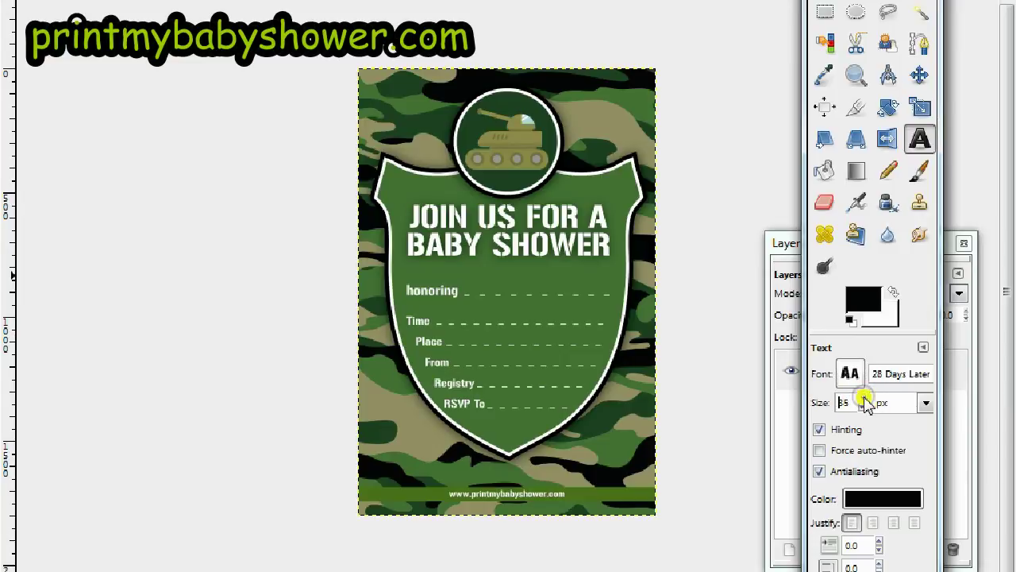
click(862, 399)
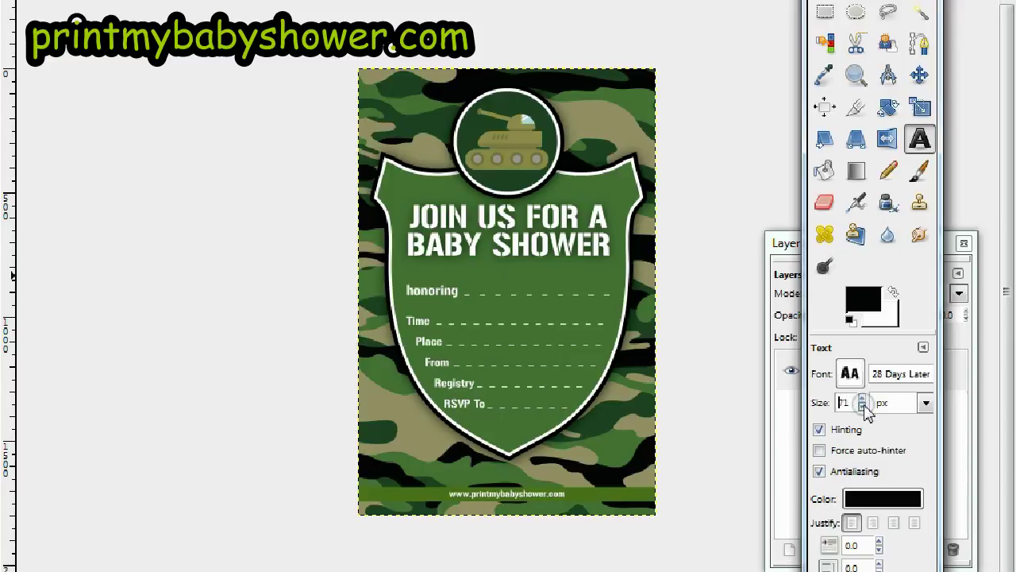
click(863, 407)
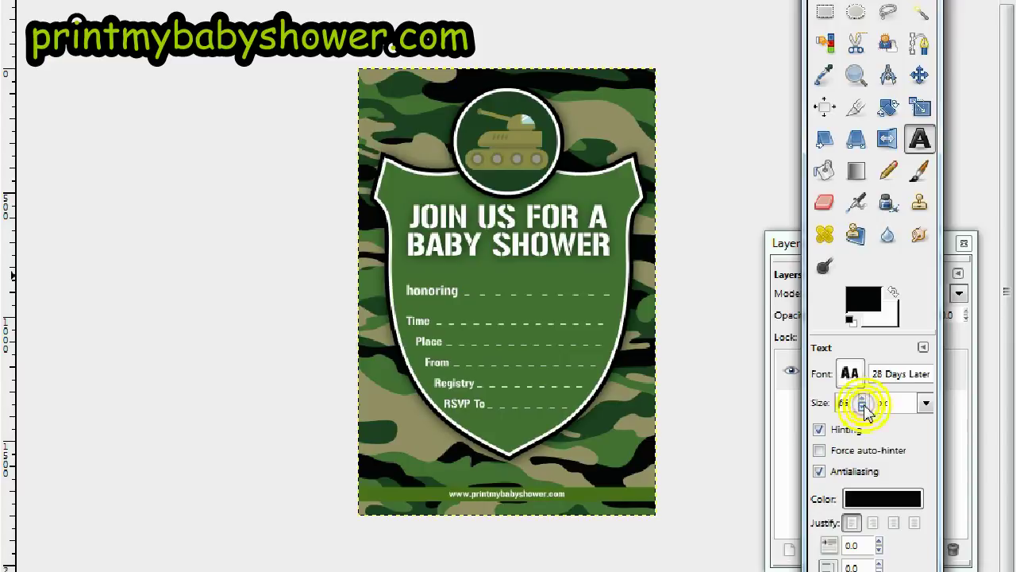
click(863, 407)
click(863, 406)
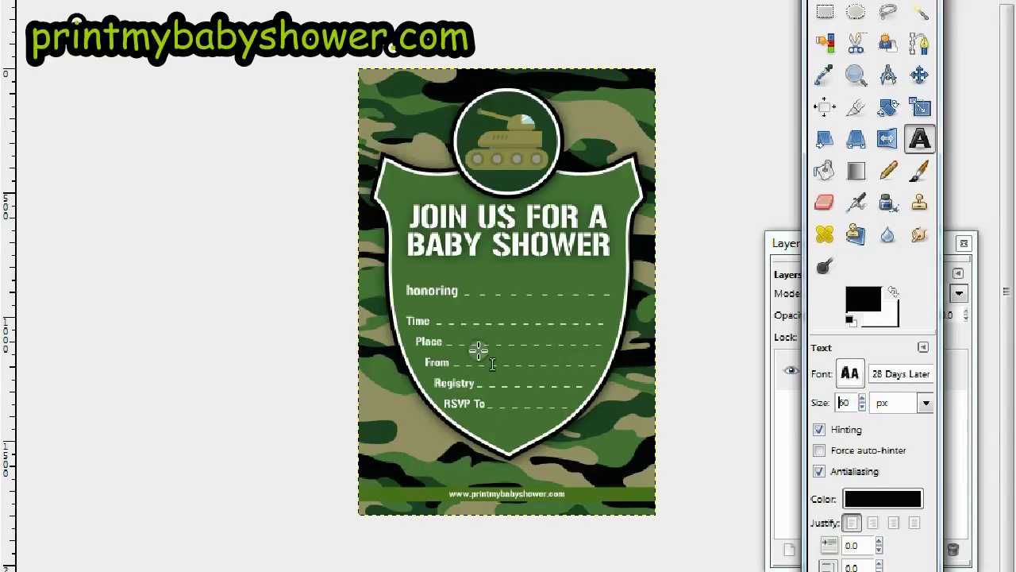
click(439, 304)
click(627, 514)
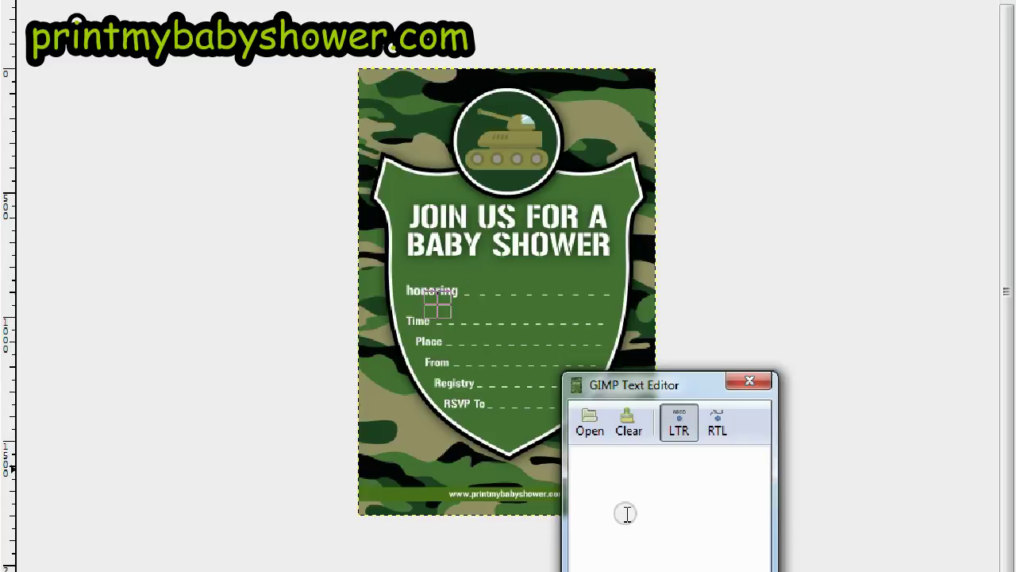
Type 'SUN 5/4 1:30PM' and make the text white
text(sun)
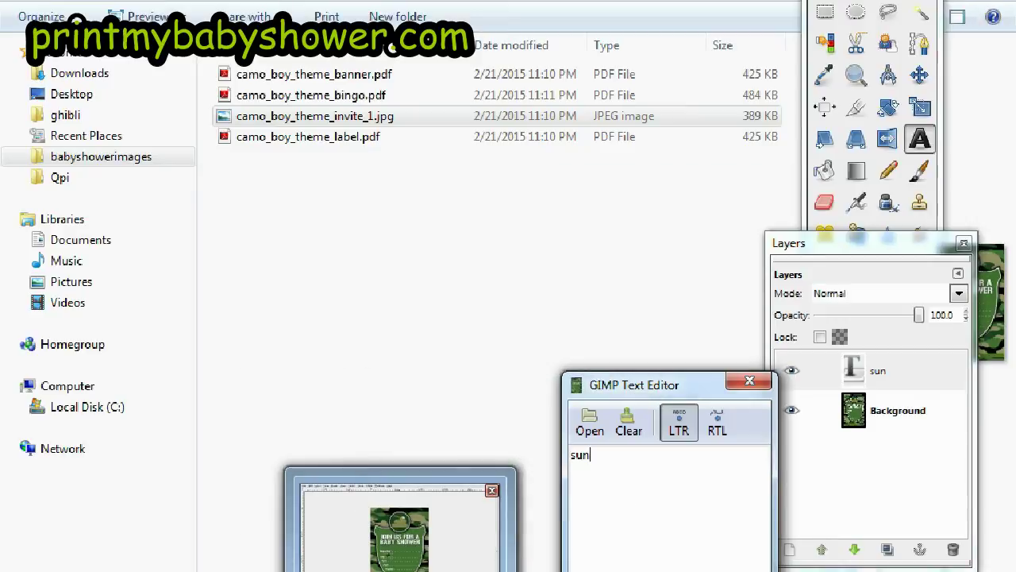
click(421, 517)
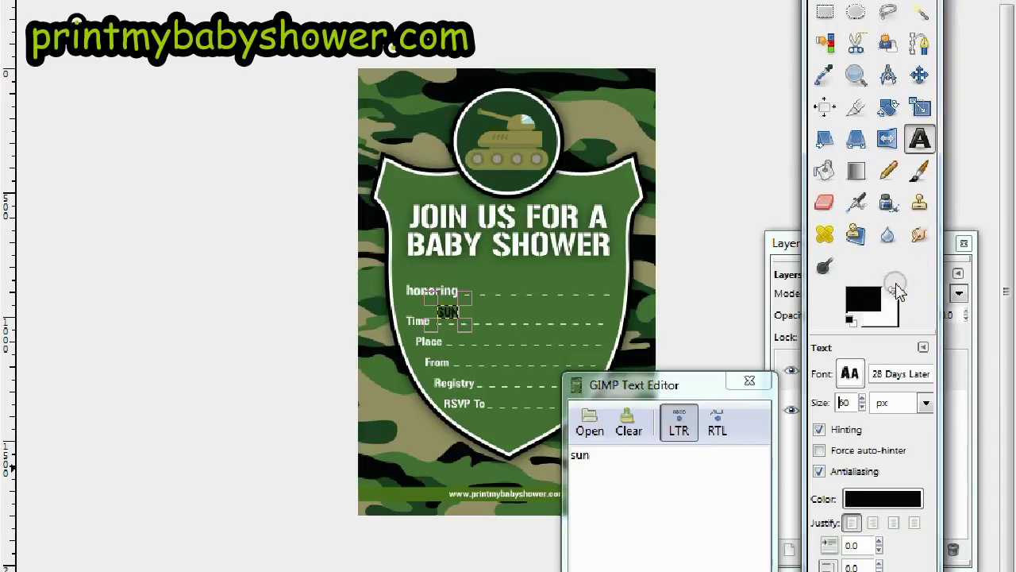
click(872, 498)
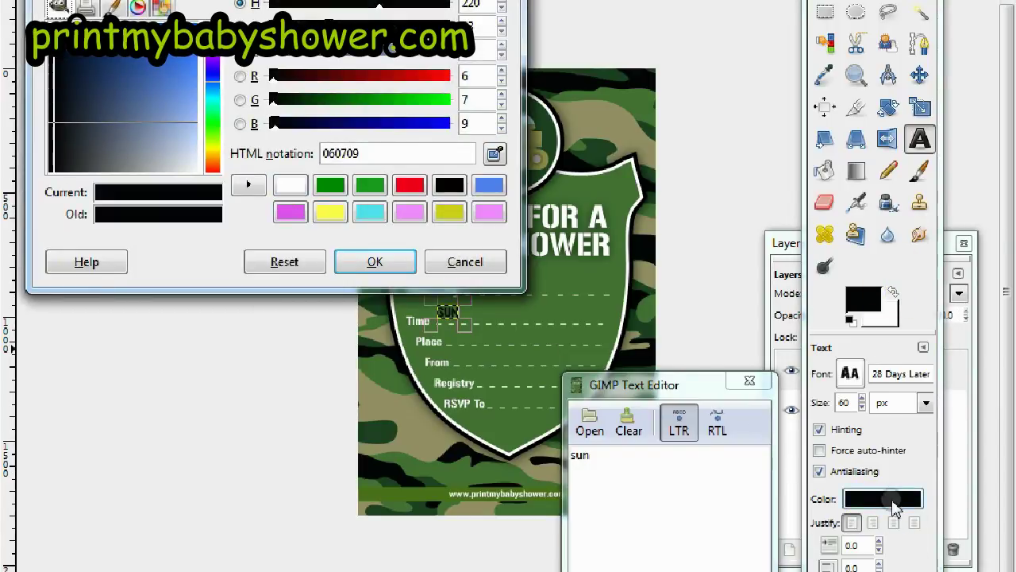
click(291, 185)
click(358, 256)
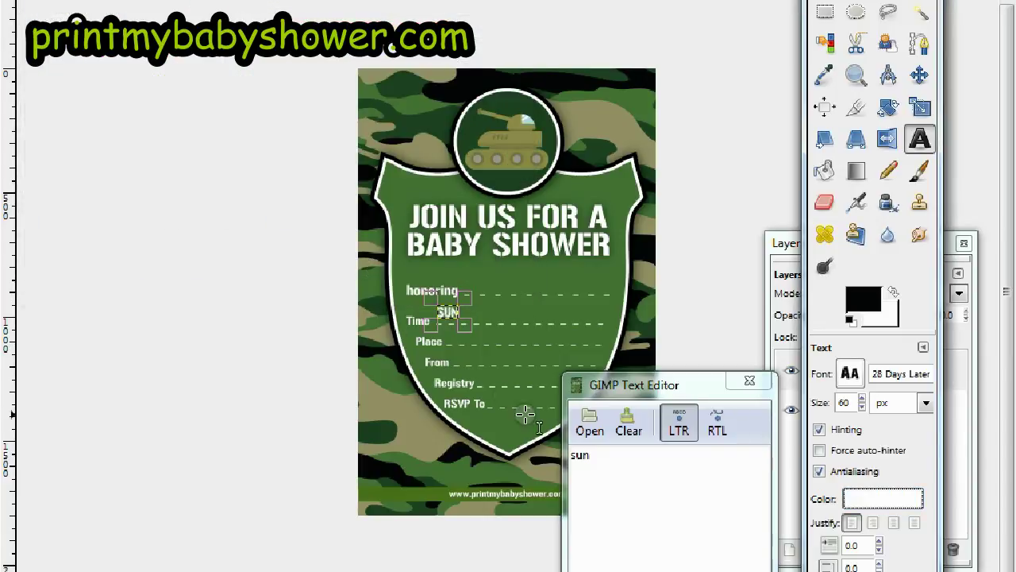
click(656, 459)
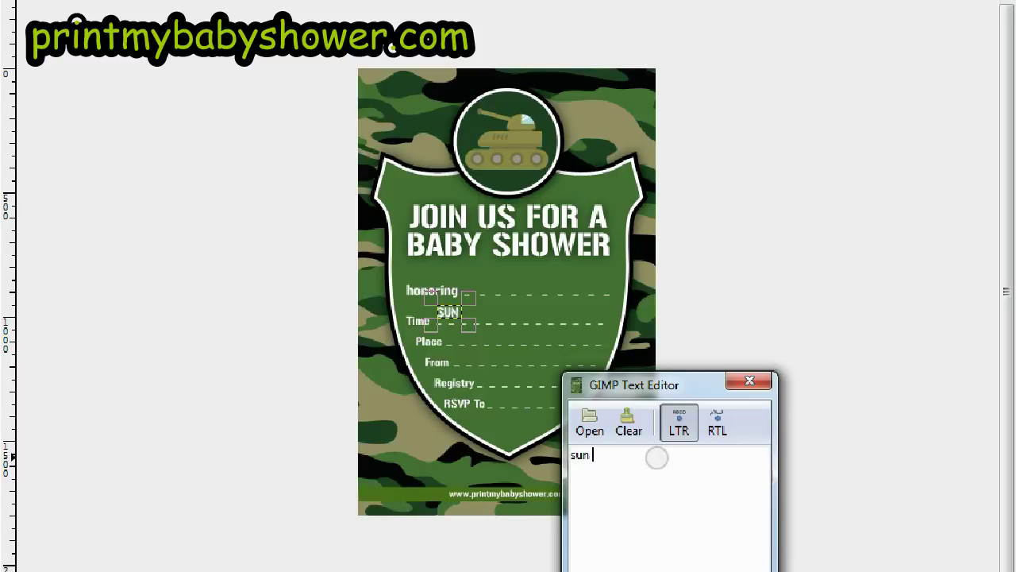
text(5/)
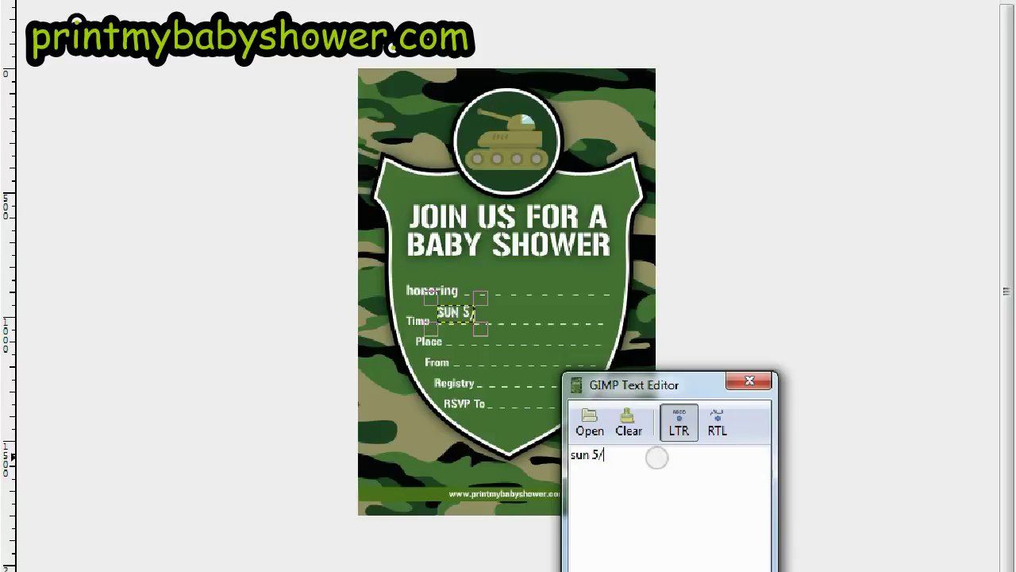
text(4 1:)
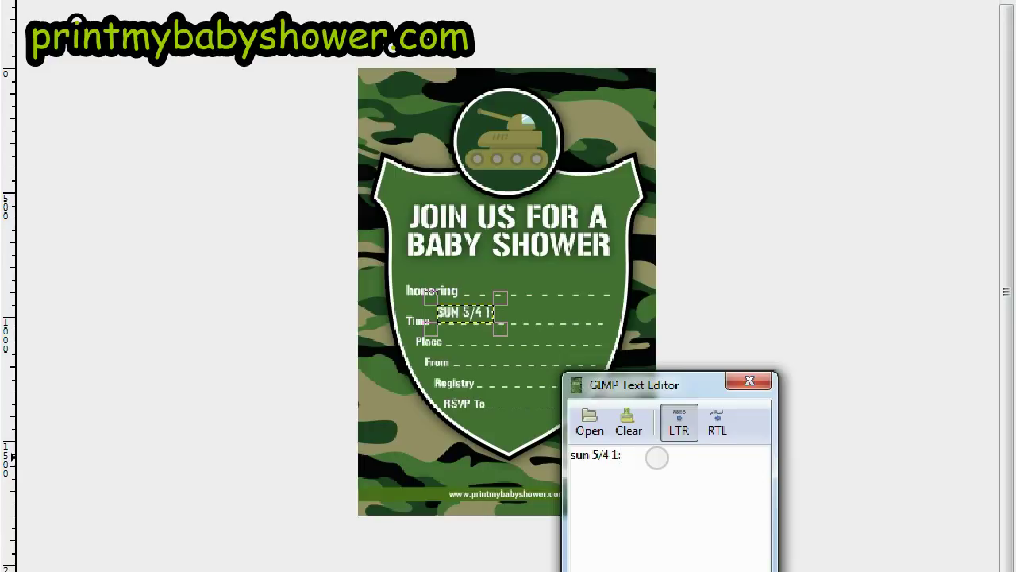
text(30pm)
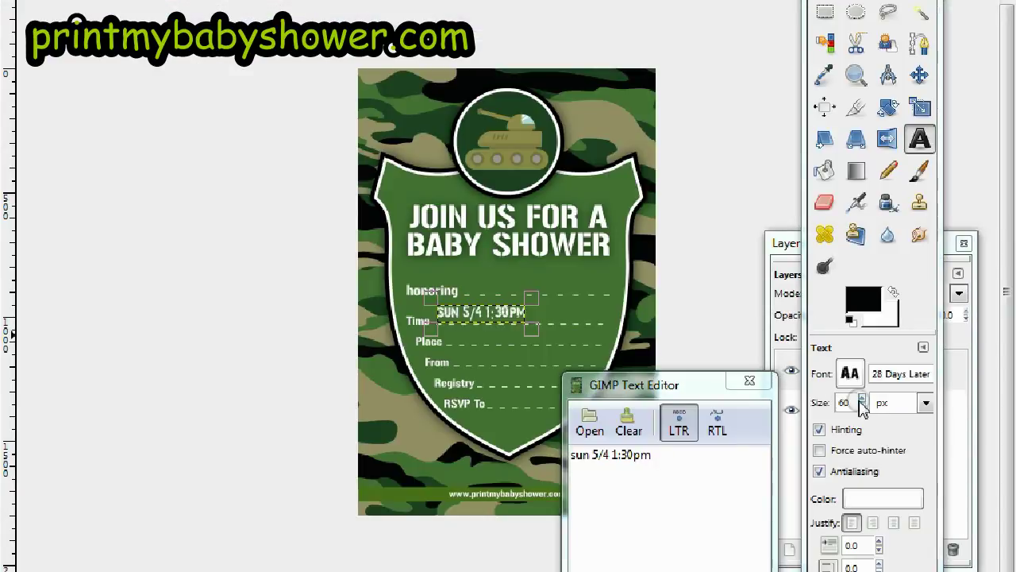
Enlarge the time text, set it on the Time line, and begin a Place text box
click(862, 399)
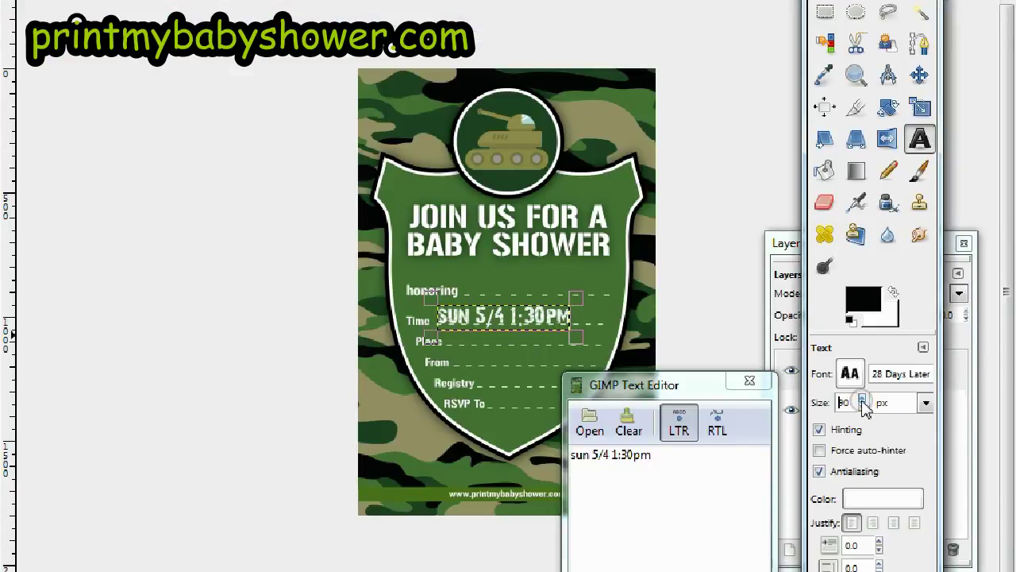
click(863, 406)
click(502, 335)
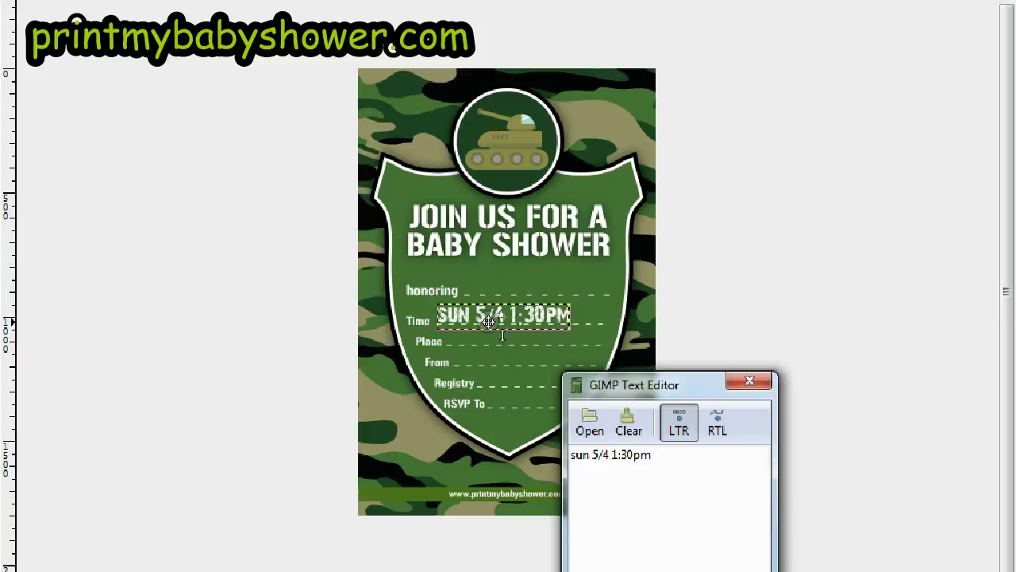
drag(502, 335, 500, 335)
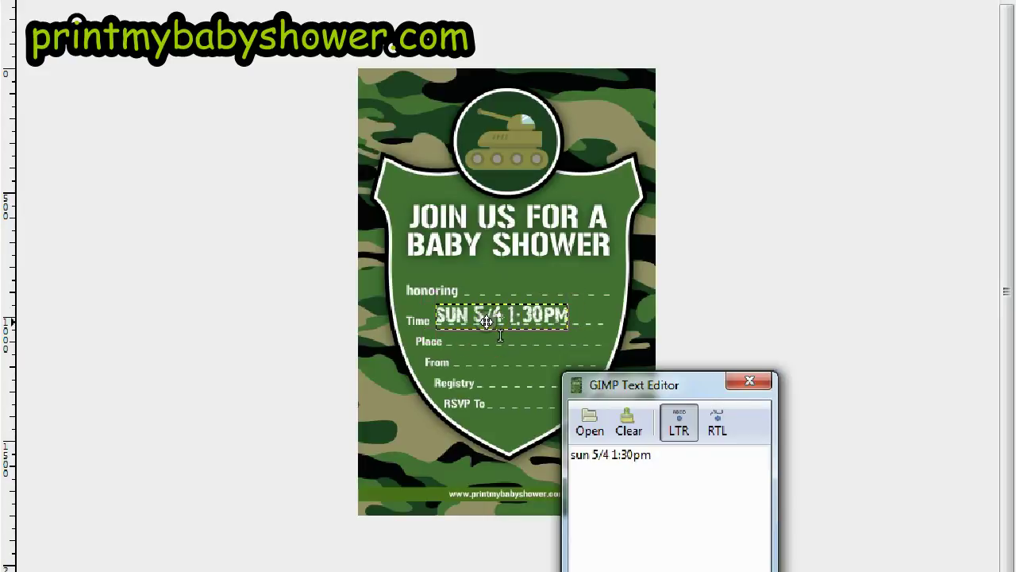
click(591, 337)
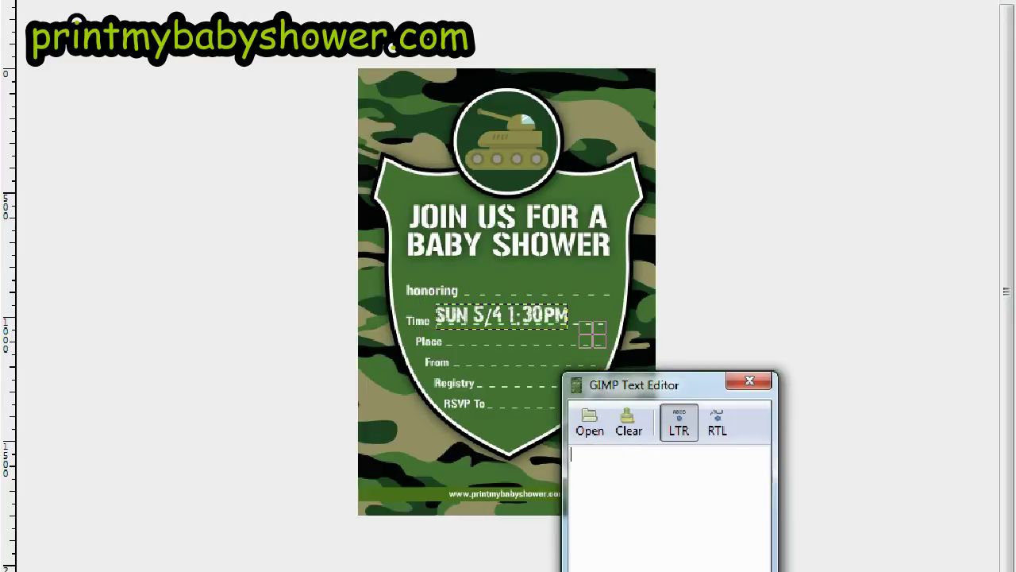
click(710, 500)
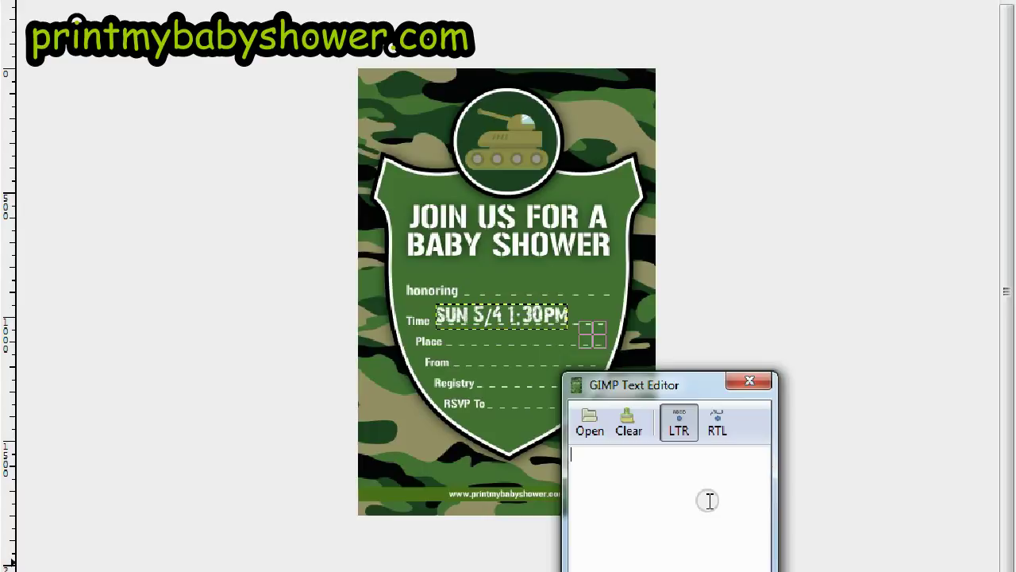
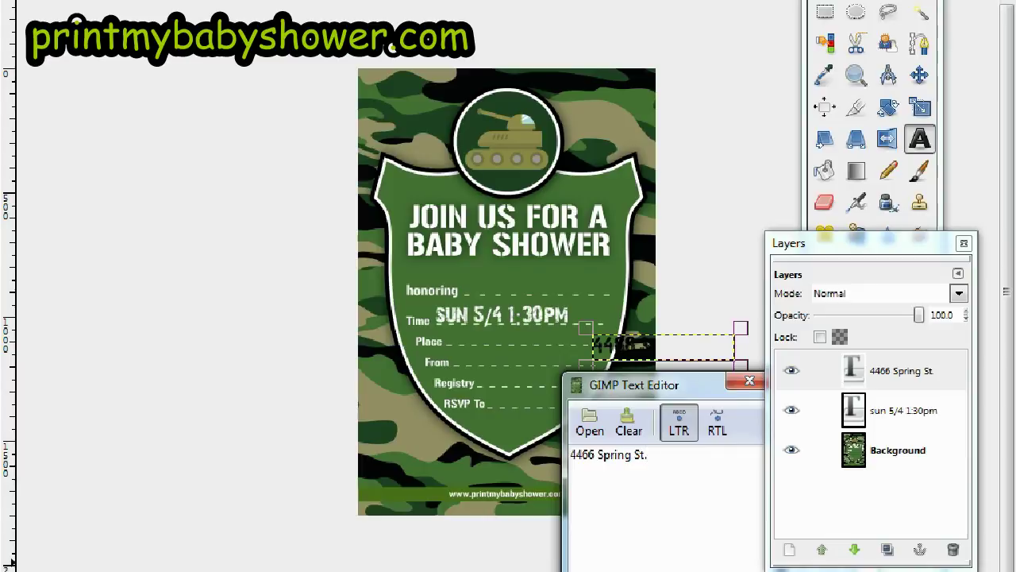
drag(830, 242, 102, 136)
drag(667, 384, 252, 95)
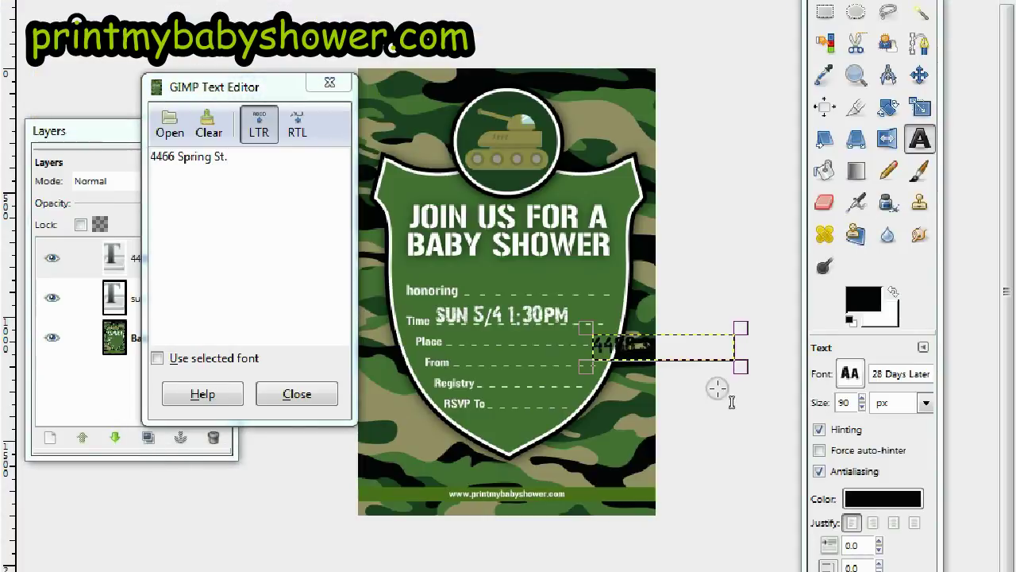
click(864, 498)
click(265, 161)
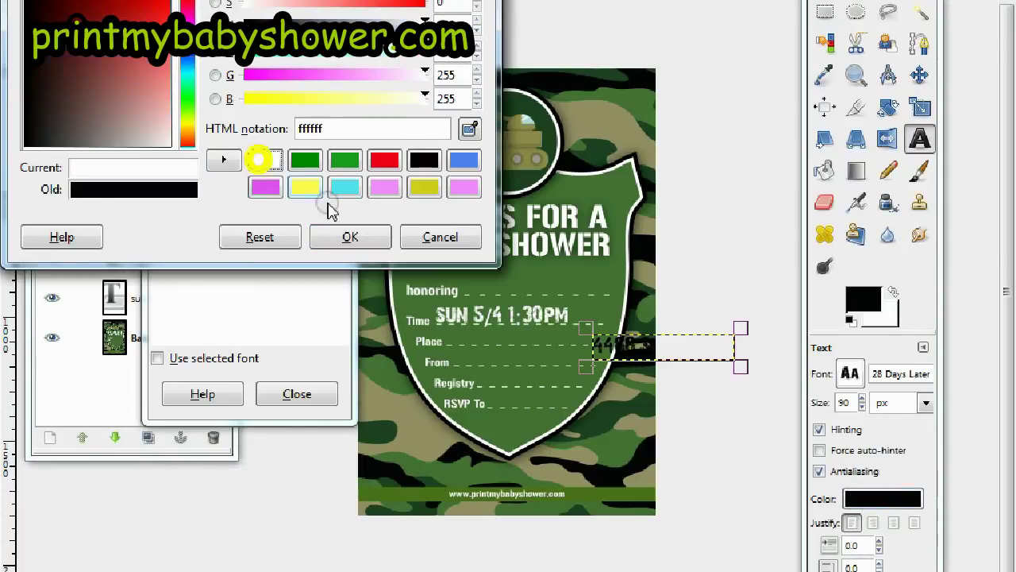
click(350, 237)
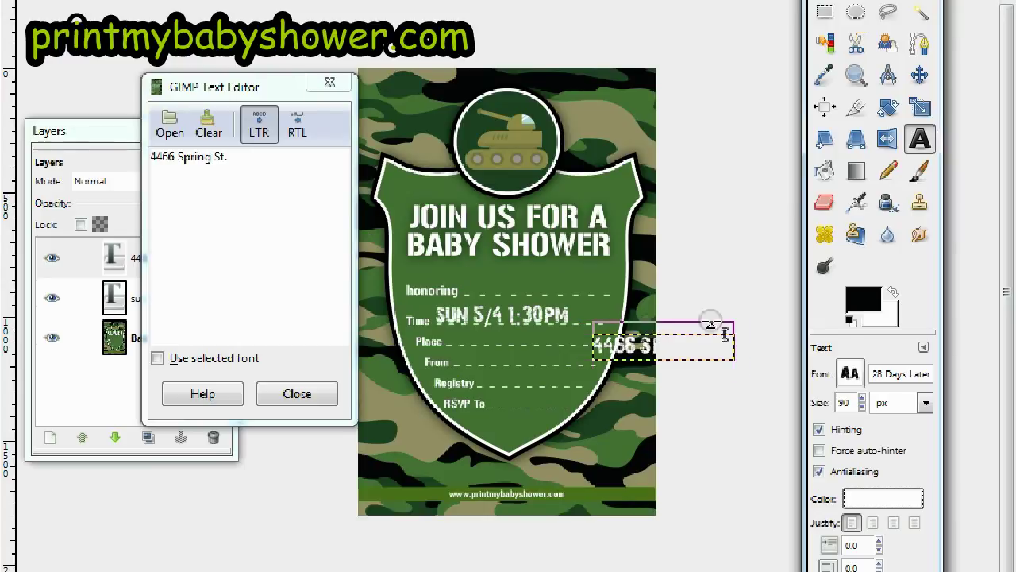
Move the address onto the Place line and reduce its size from 90 to 85
click(887, 294)
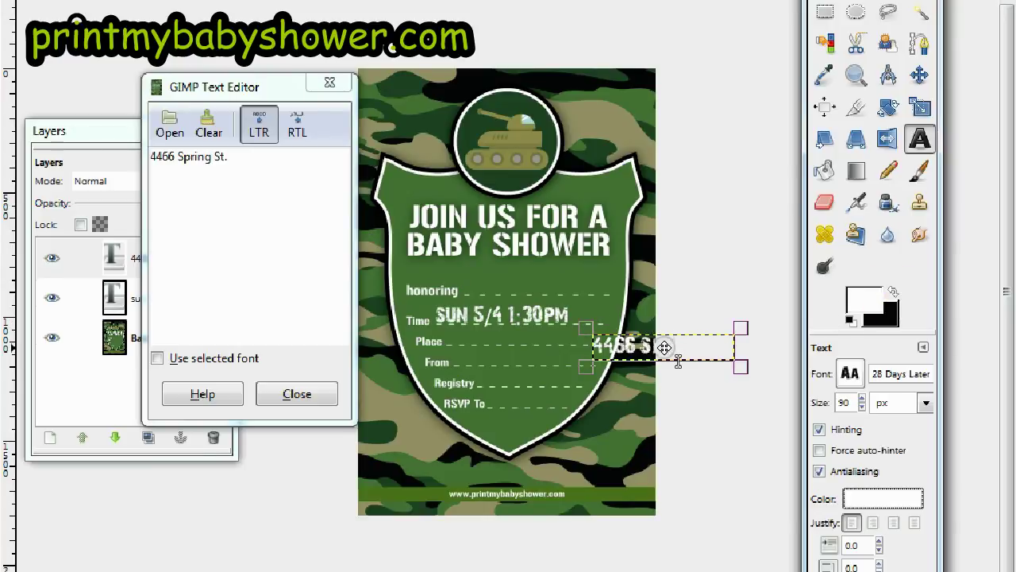
key(Tab)
drag(665, 344, 513, 337)
click(516, 337)
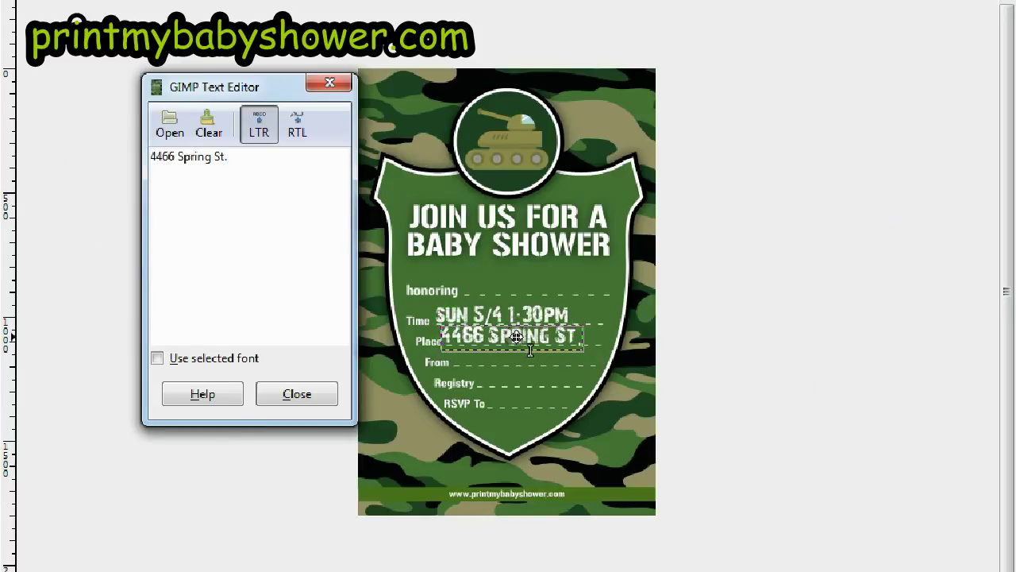
drag(515, 337, 517, 337)
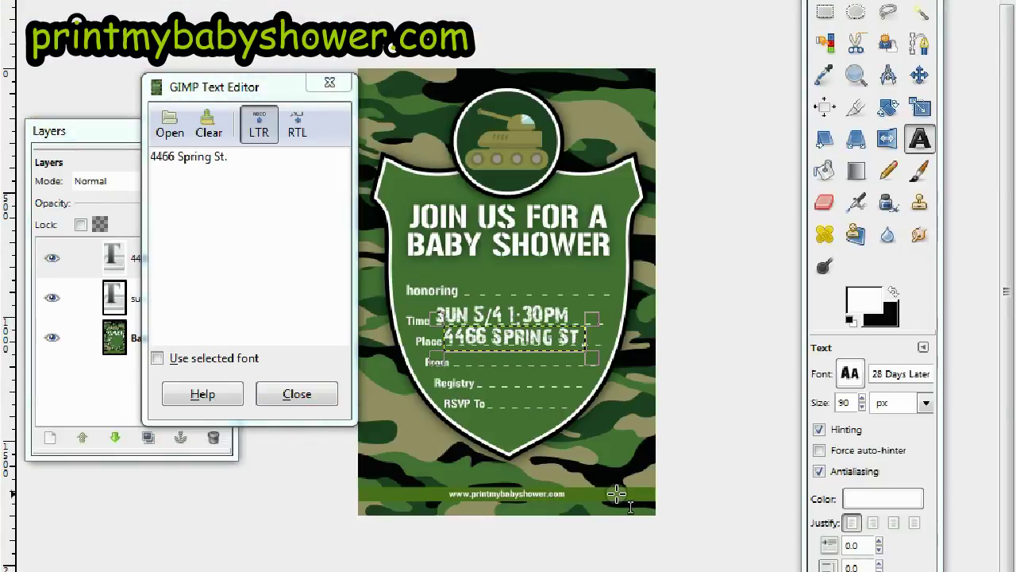
click(863, 406)
click(862, 406)
click(862, 406)
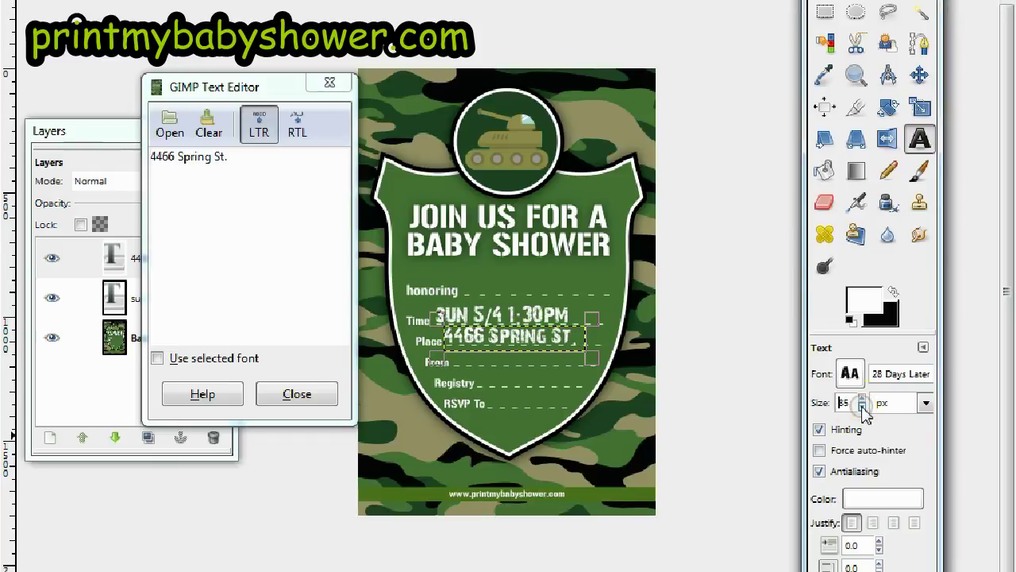
click(490, 338)
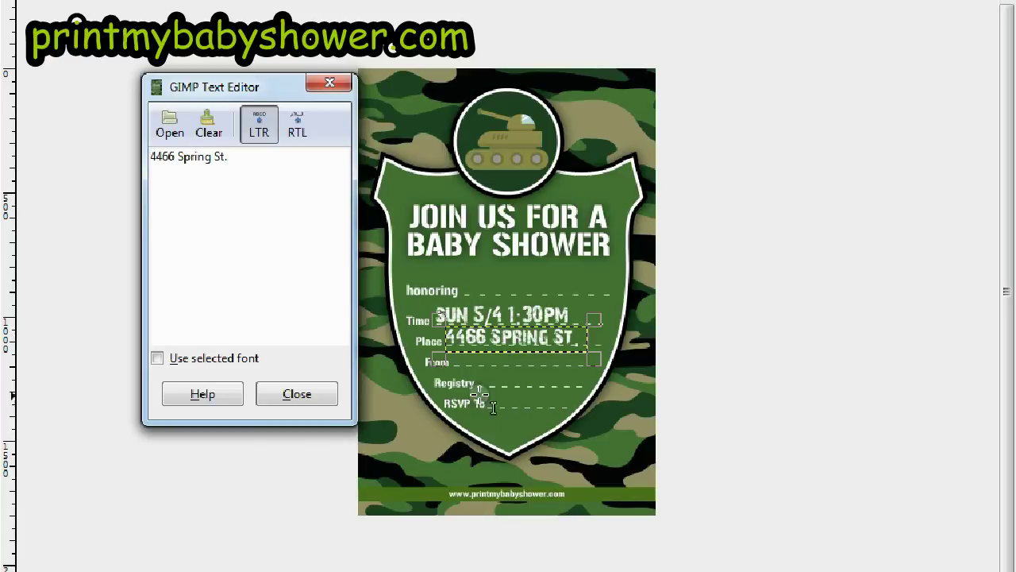
click(467, 369)
click(205, 204)
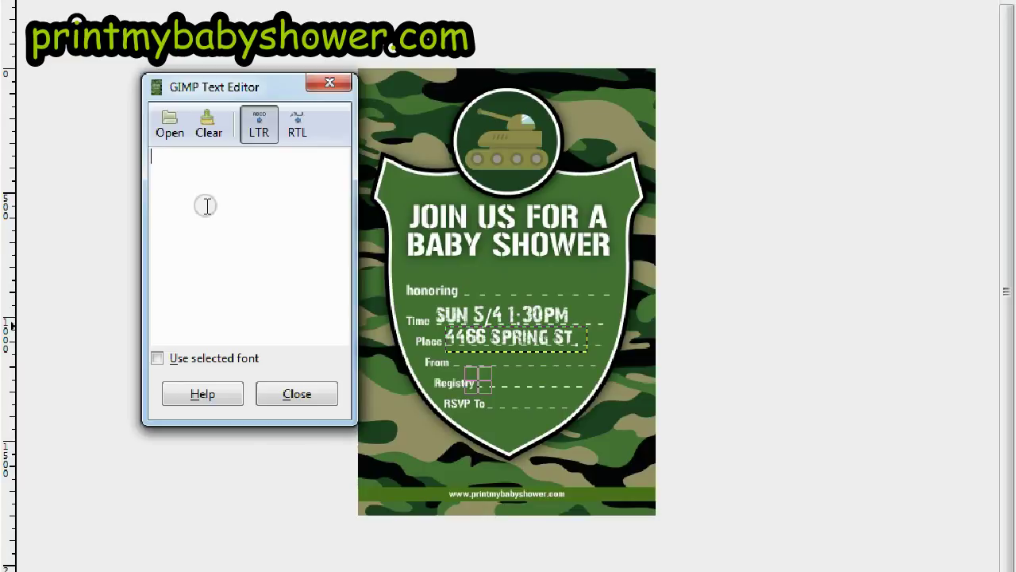
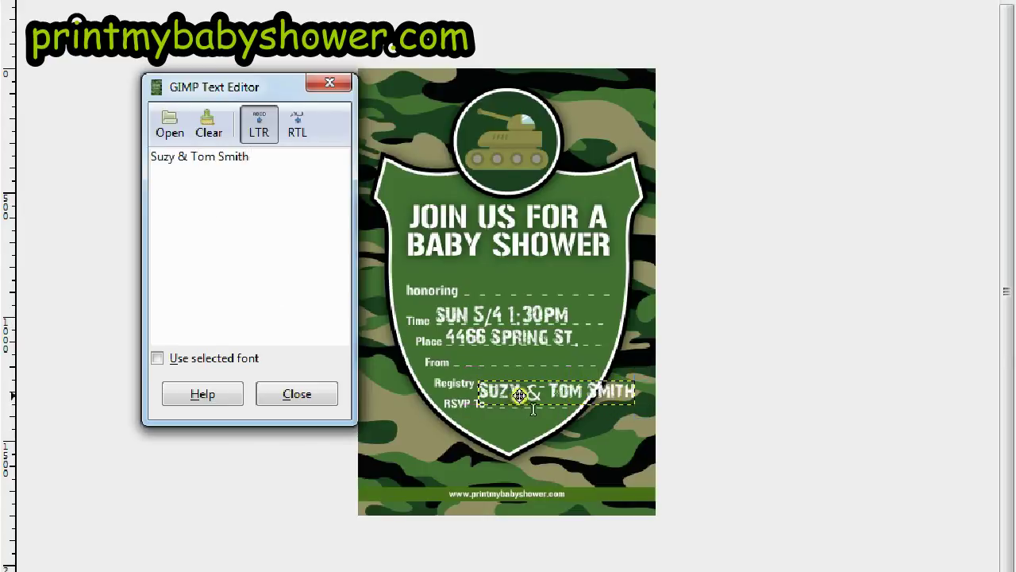
Move the hosts' names onto the From line and shrink them to size 70
drag(498, 370, 494, 363)
key(t)
click(493, 363)
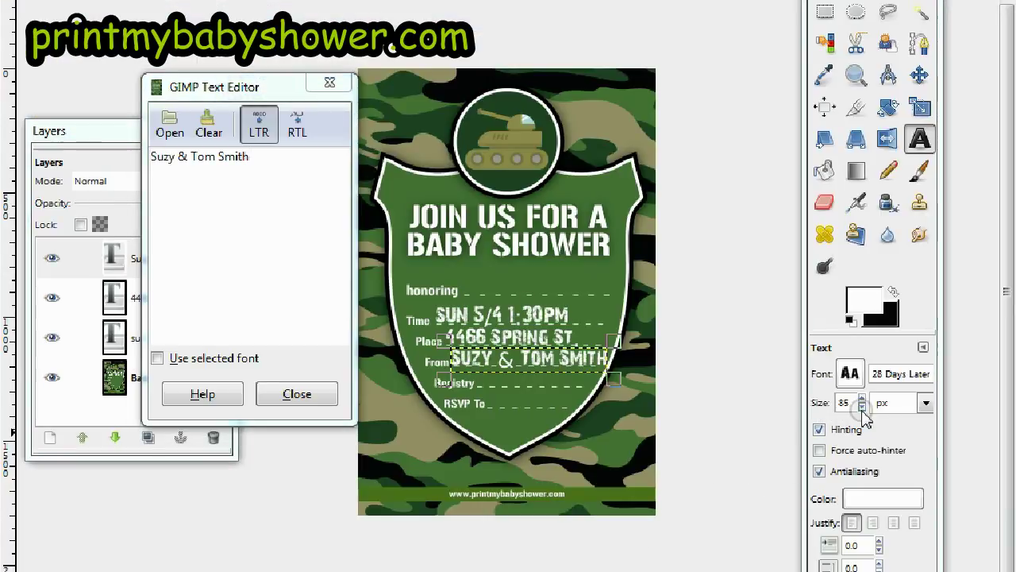
click(862, 408)
click(862, 407)
click(863, 407)
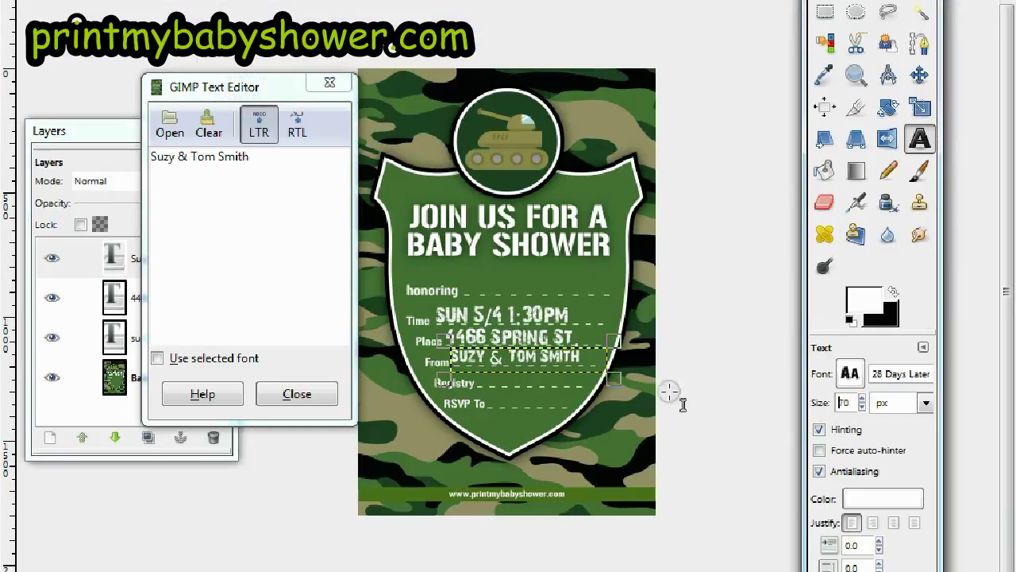
key(Tab)
drag(545, 360, 547, 361)
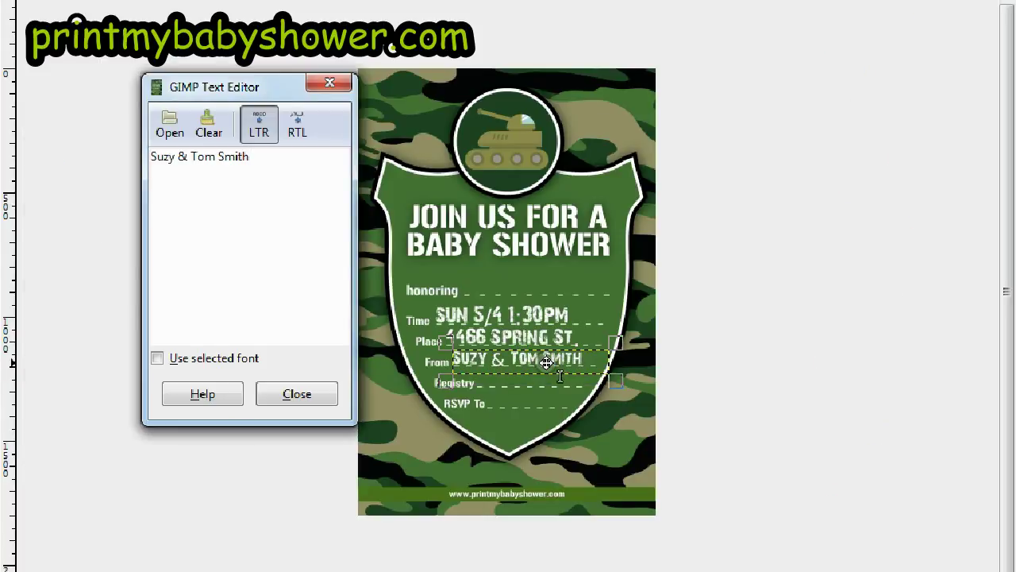
click(500, 404)
click(252, 164)
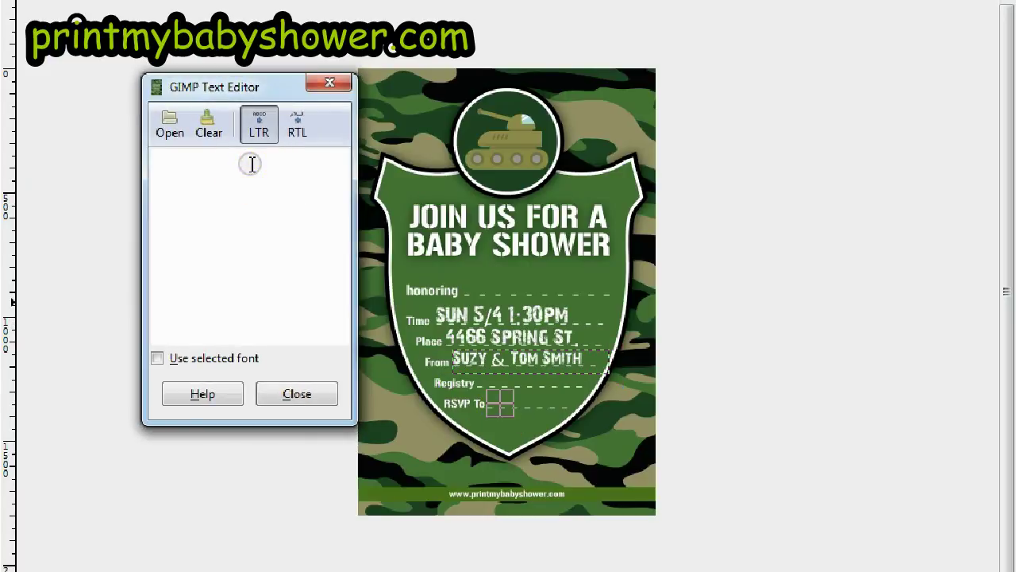
Type 'Amazon' and move it up onto the Registry line
text(Amazon)
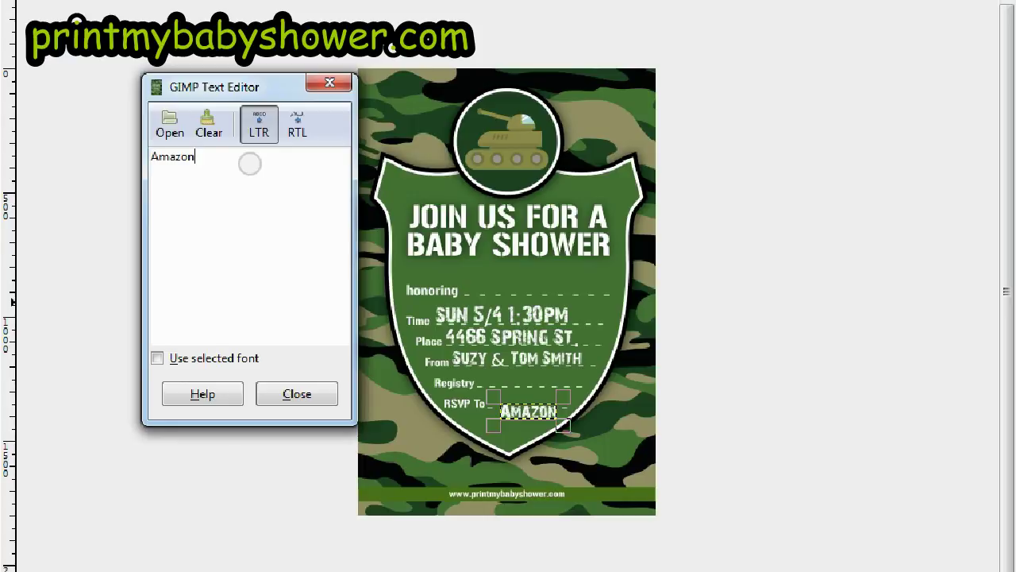
drag(535, 411, 516, 380)
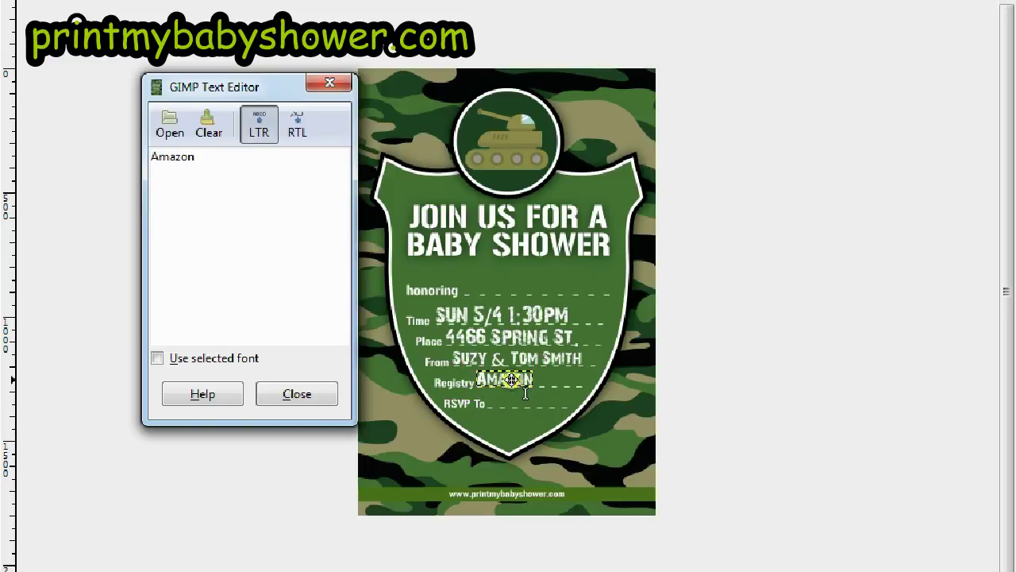
key(Tab)
key(Tab)
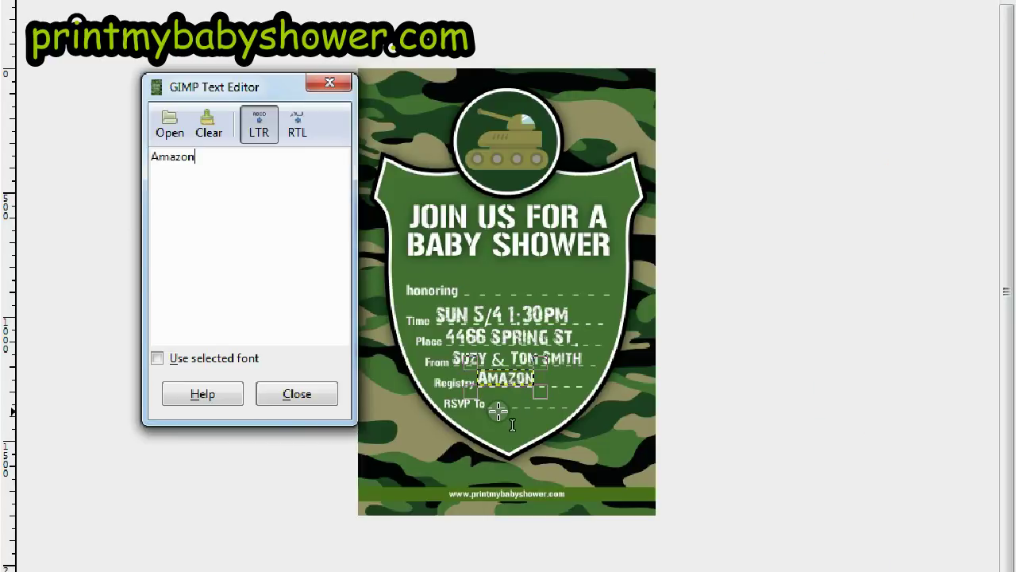
click(496, 405)
Enter the contact's e-mail address beside RSVP To and shrink it to size 38
click(200, 195)
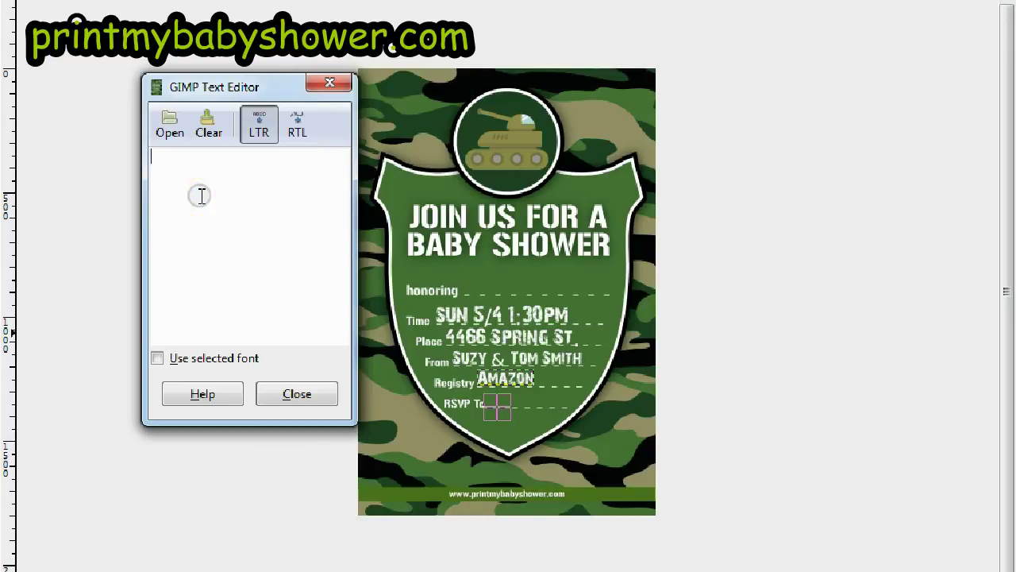
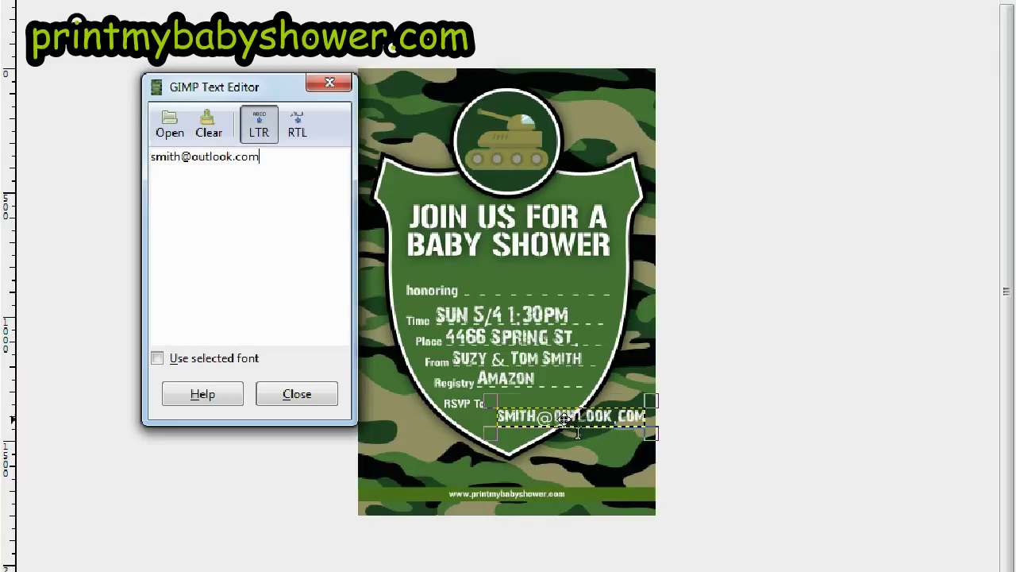
drag(569, 418, 550, 407)
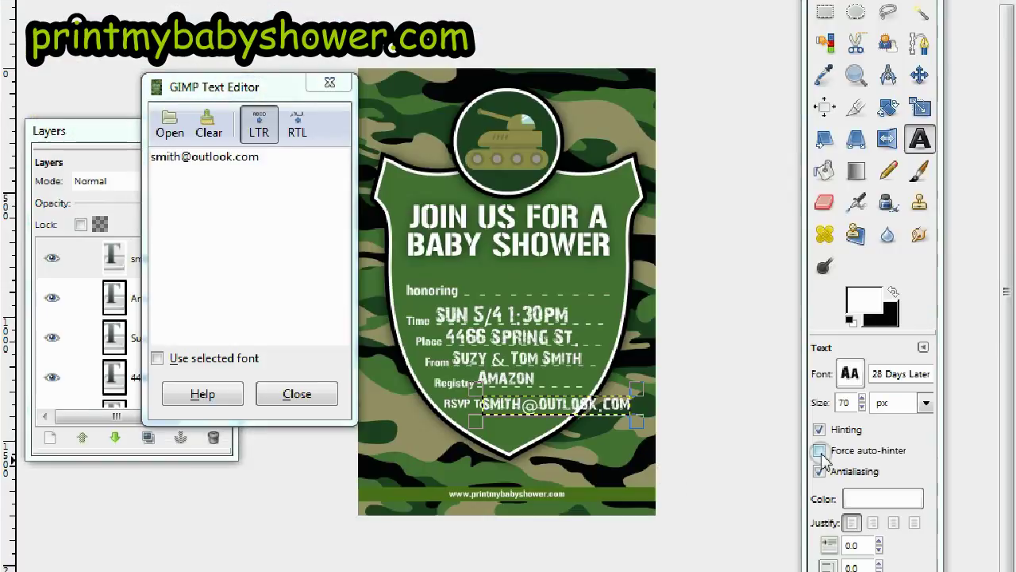
click(863, 406)
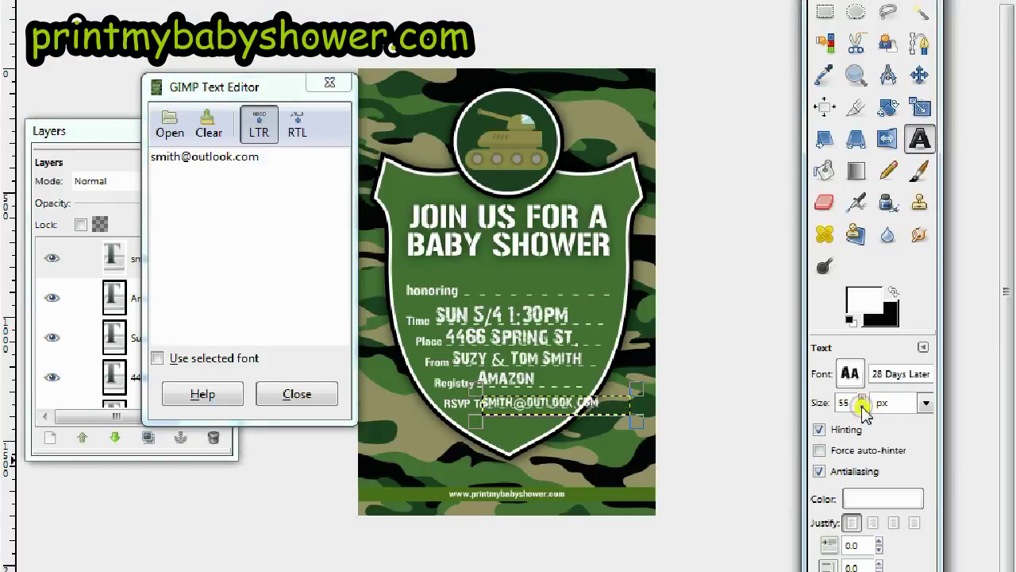
click(862, 407)
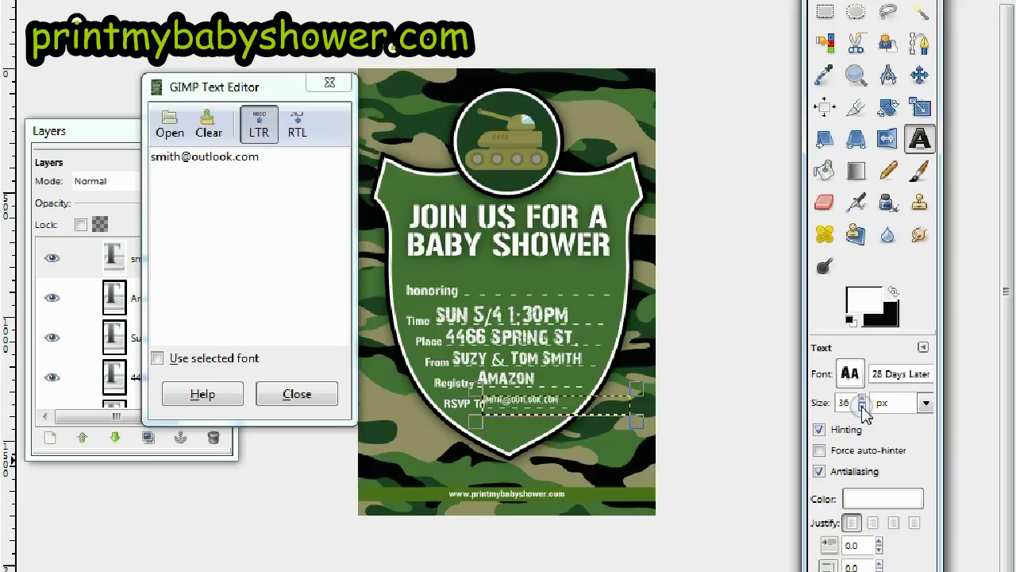
click(863, 407)
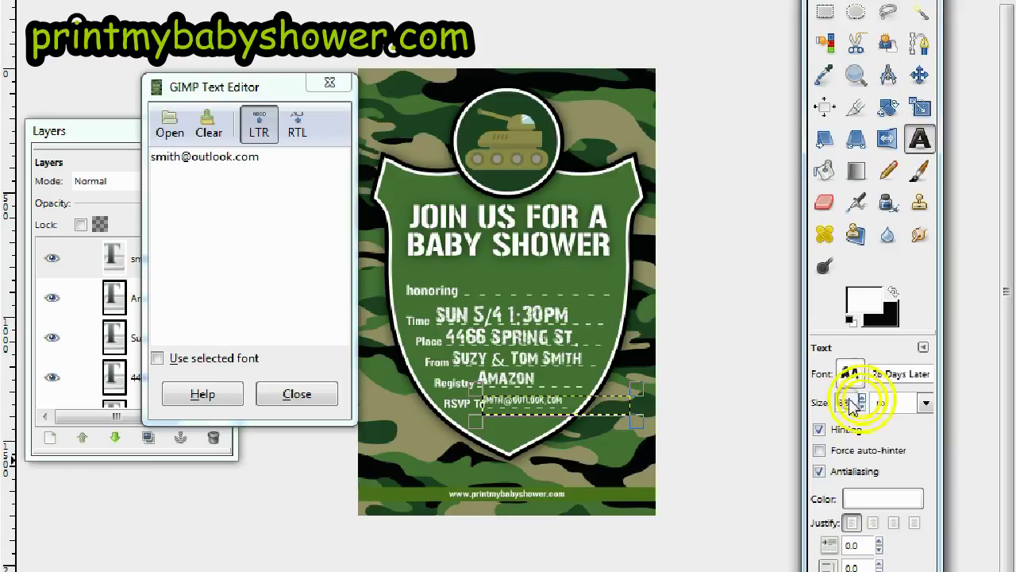
key(Tab)
drag(585, 401, 591, 404)
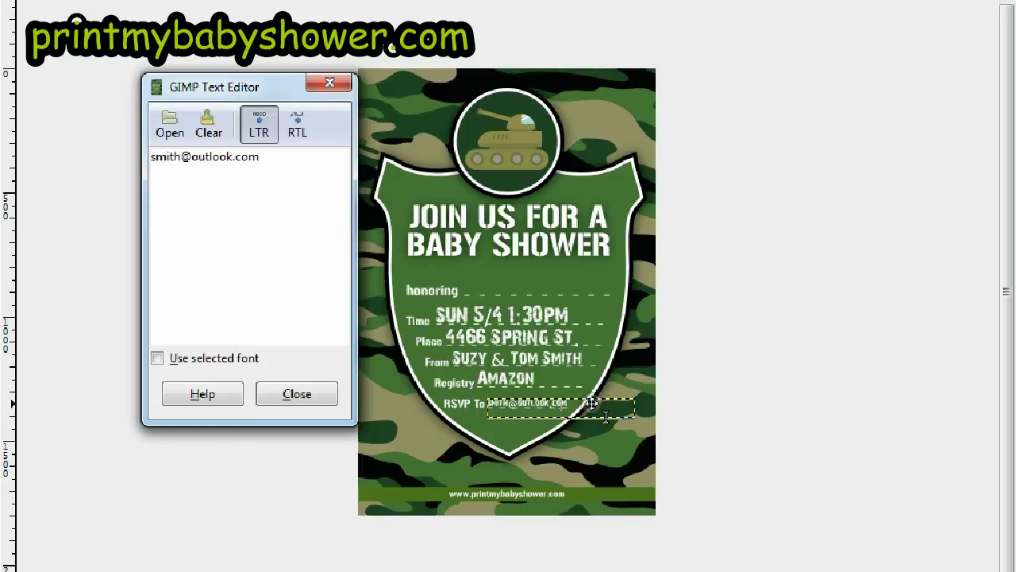
click(468, 280)
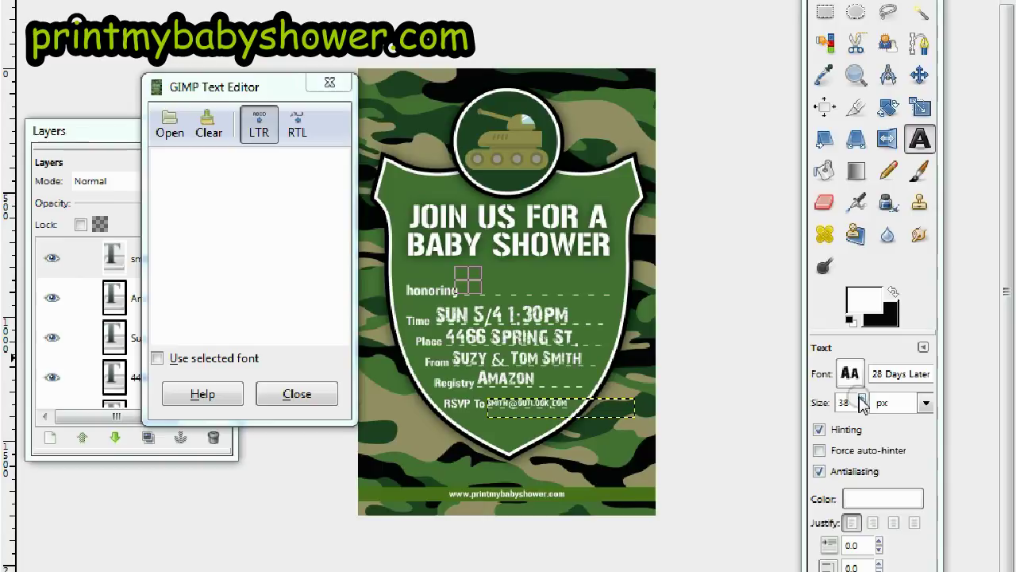
Type the honoree's name on the honoring line
click(335, 244)
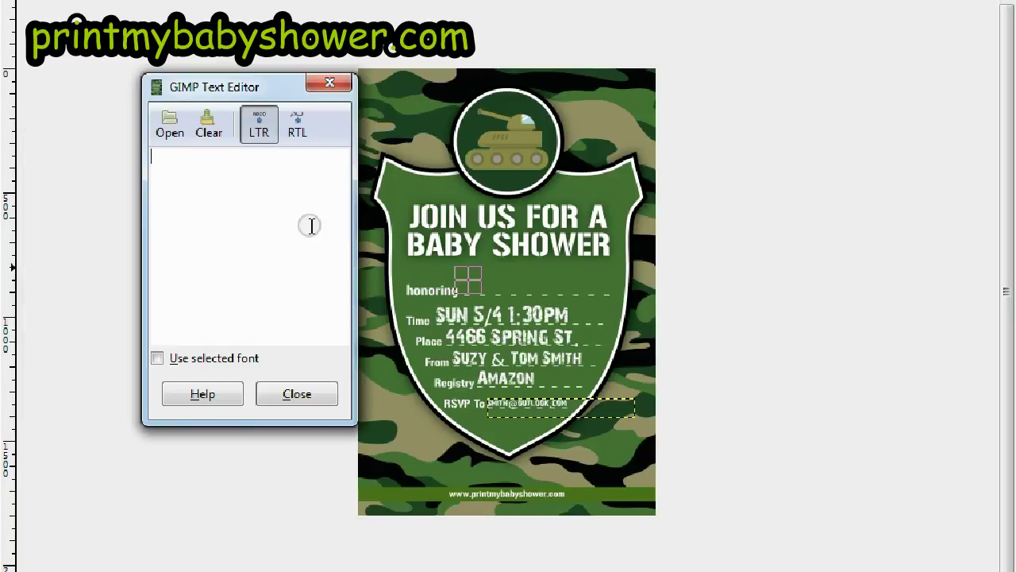
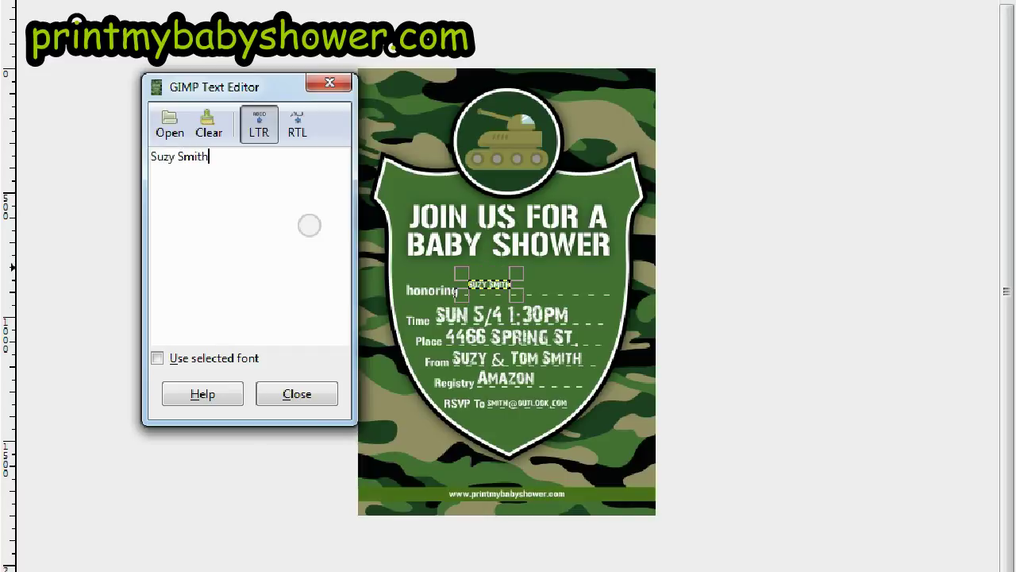
click(896, 337)
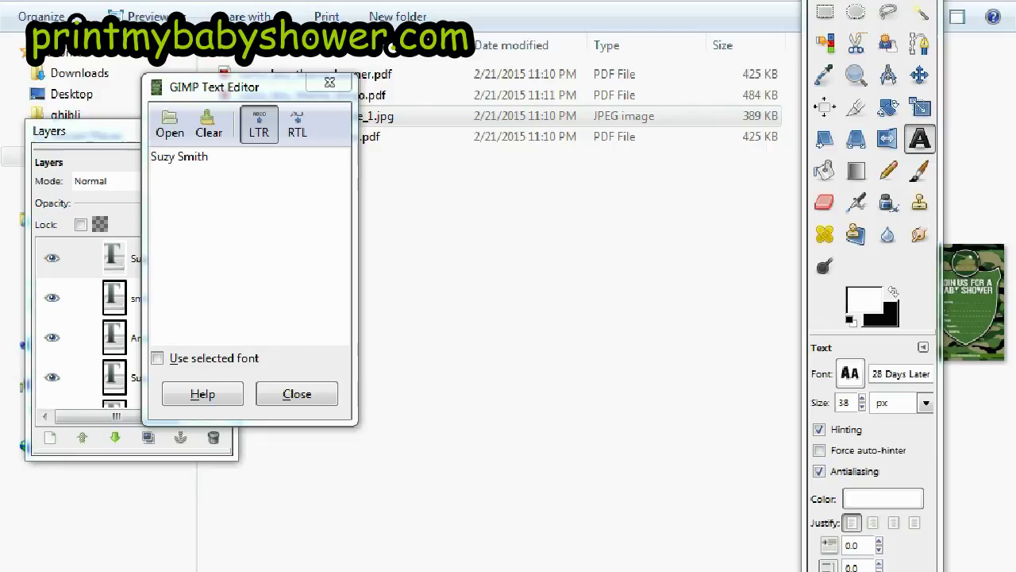
Enlarge the honoree's name to size 120 and shift it slightly higher
click(862, 400)
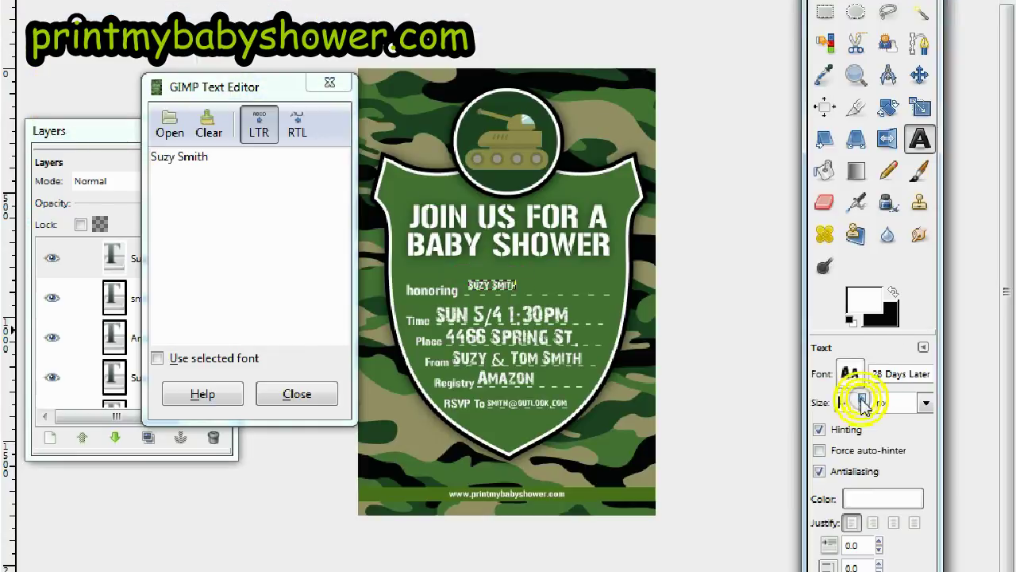
click(862, 399)
click(863, 399)
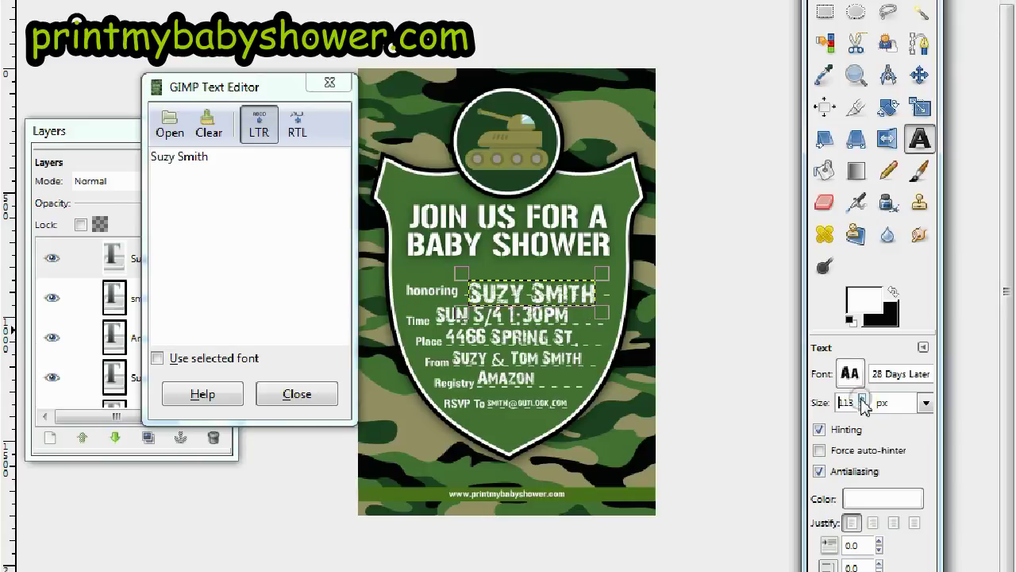
click(863, 400)
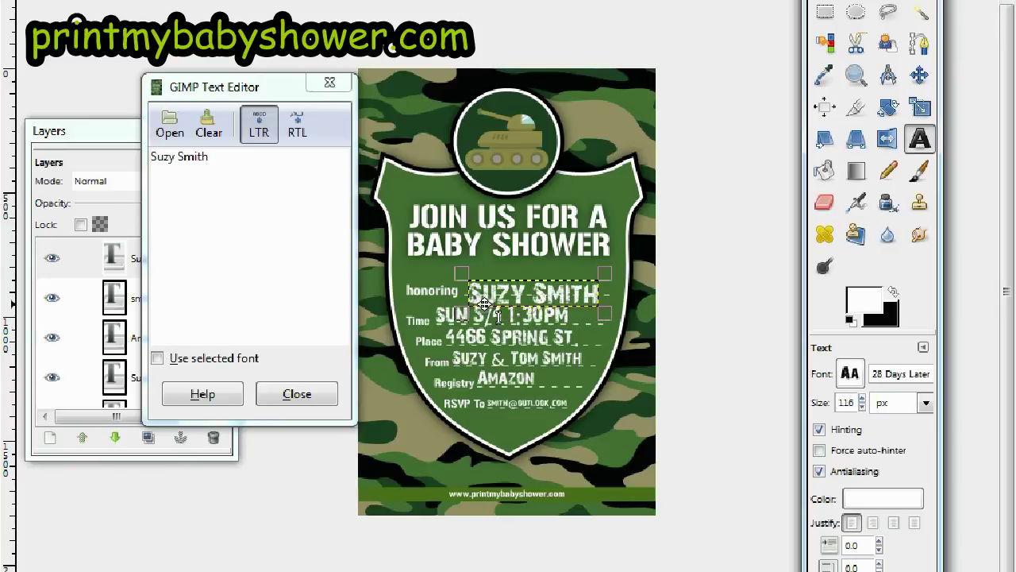
click(862, 399)
click(862, 400)
click(863, 400)
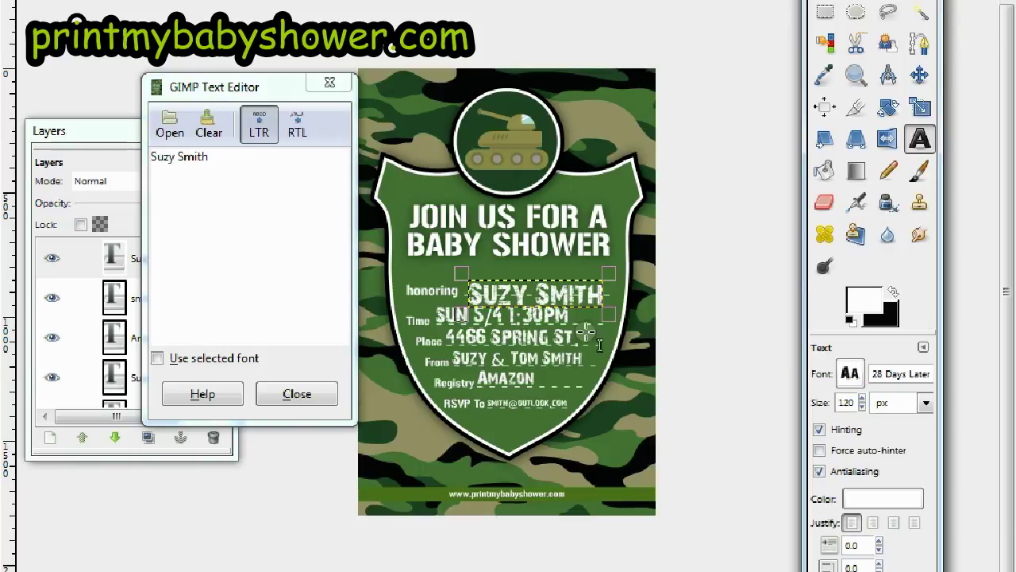
key(Tab)
drag(588, 332, 561, 290)
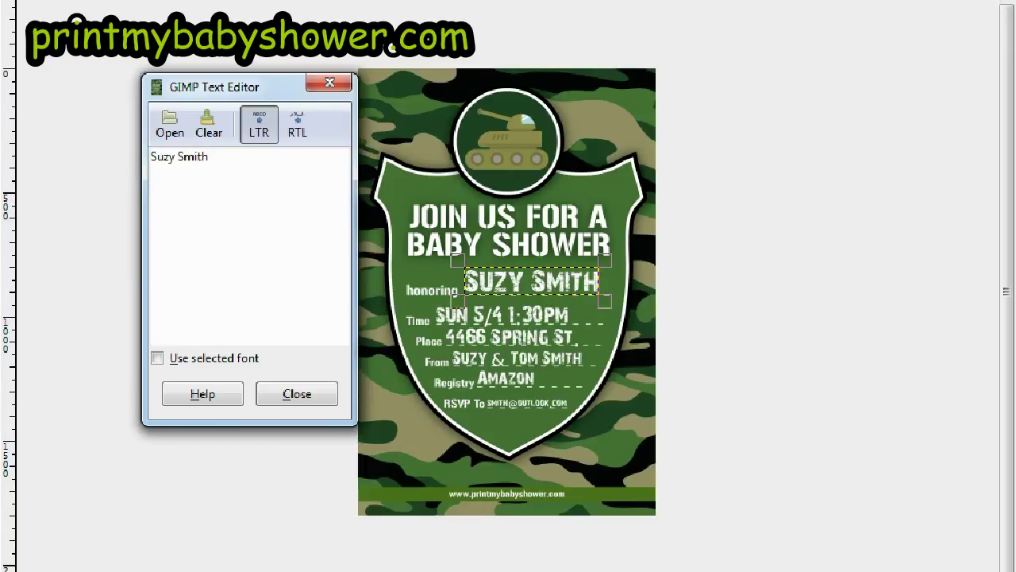
key(Tab)
key(alt+i)
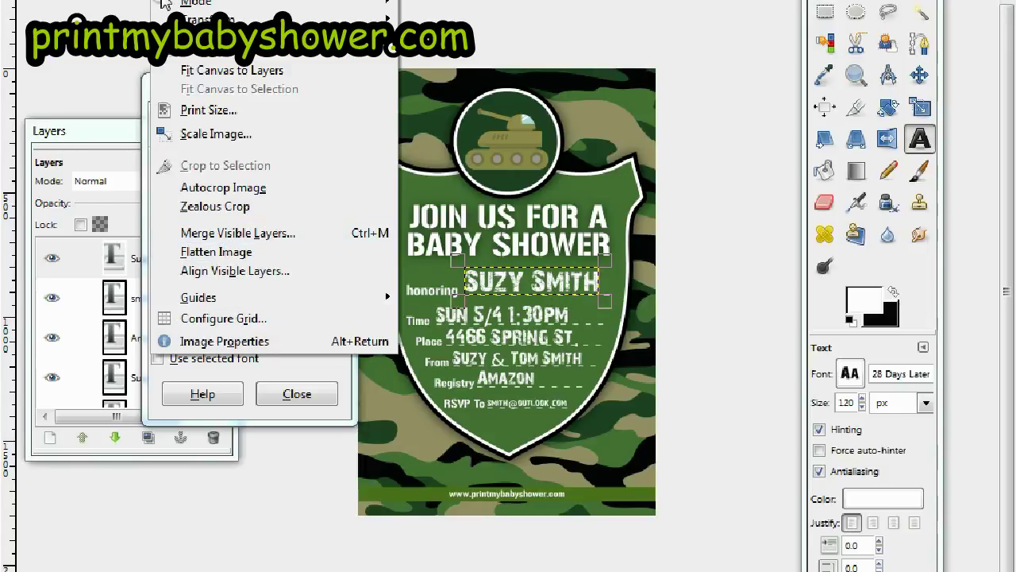
Apply Flatten Image to merge all text layers into the Background
click(242, 253)
click(902, 78)
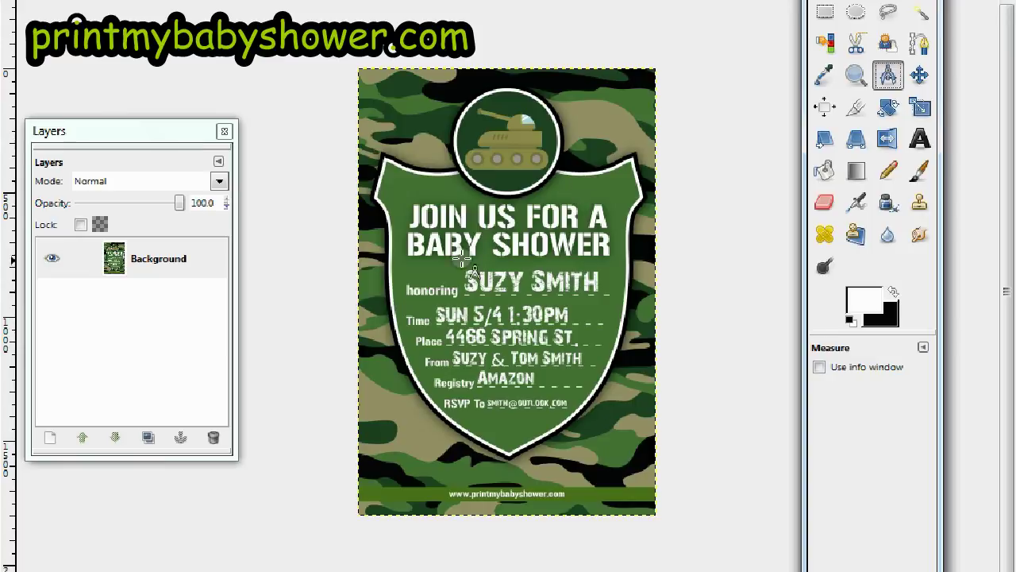
Sample the tank's khaki colour as the foreground colour
click(824, 75)
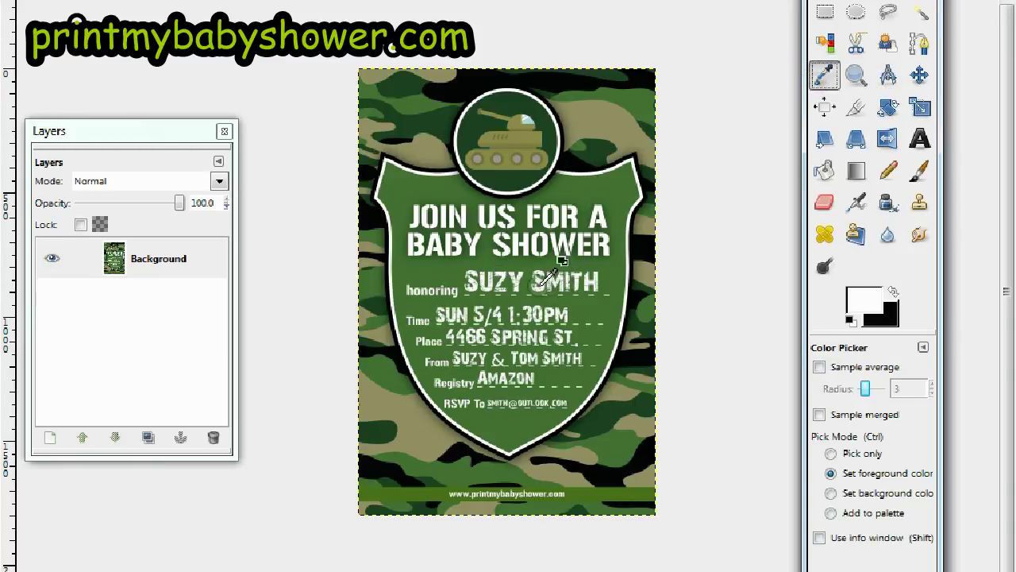
click(525, 135)
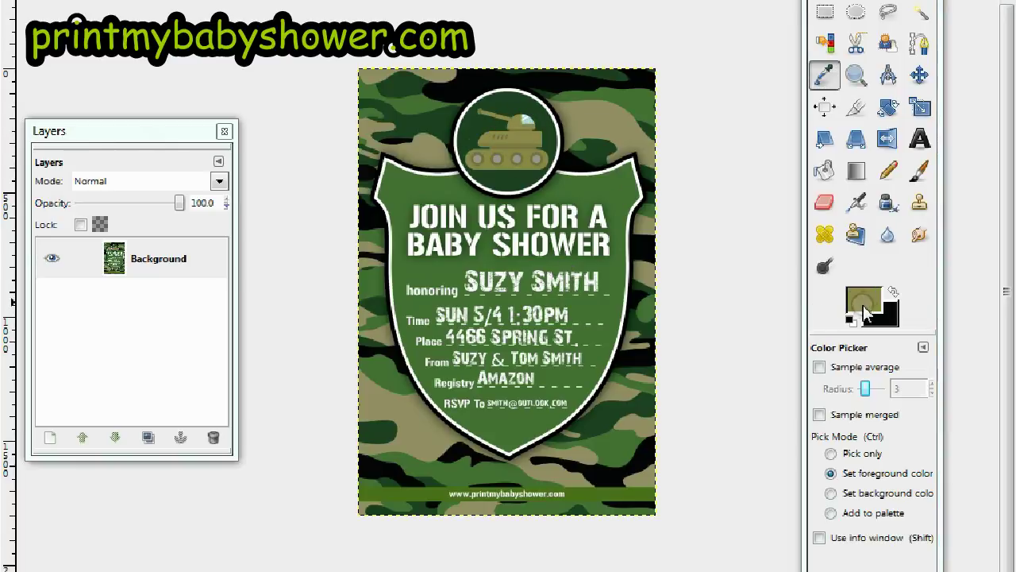
click(823, 175)
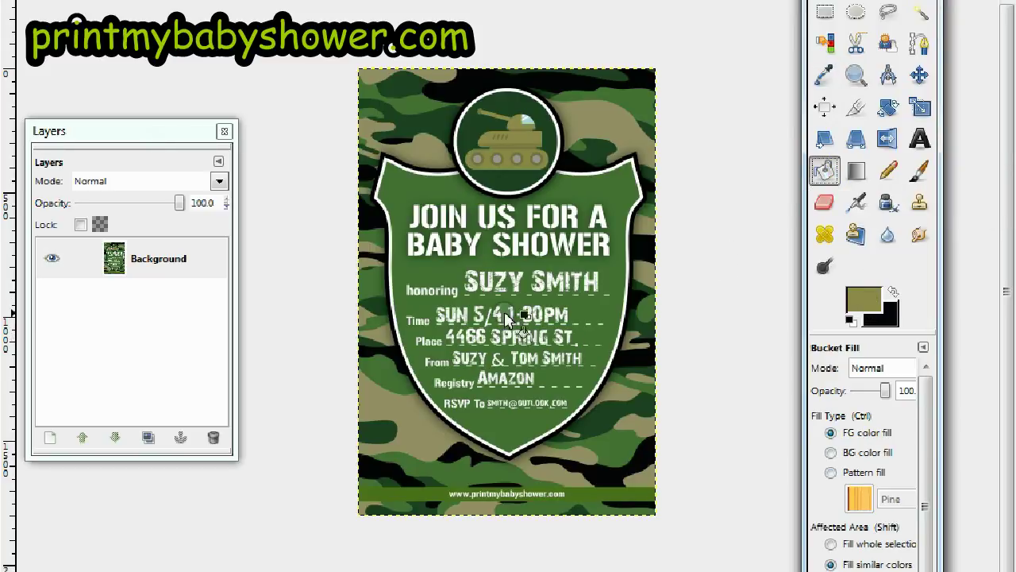
click(449, 321)
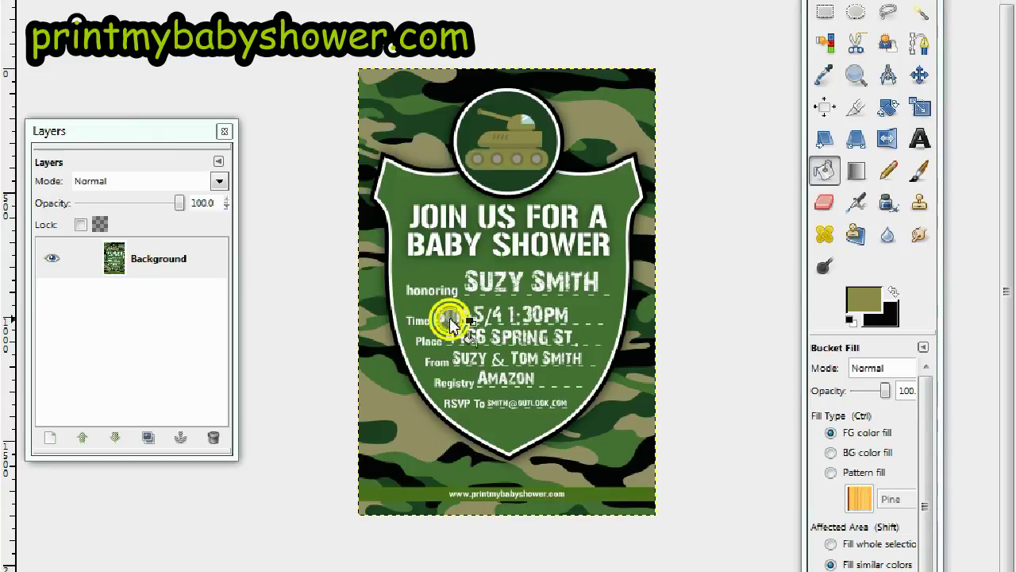
click(530, 320)
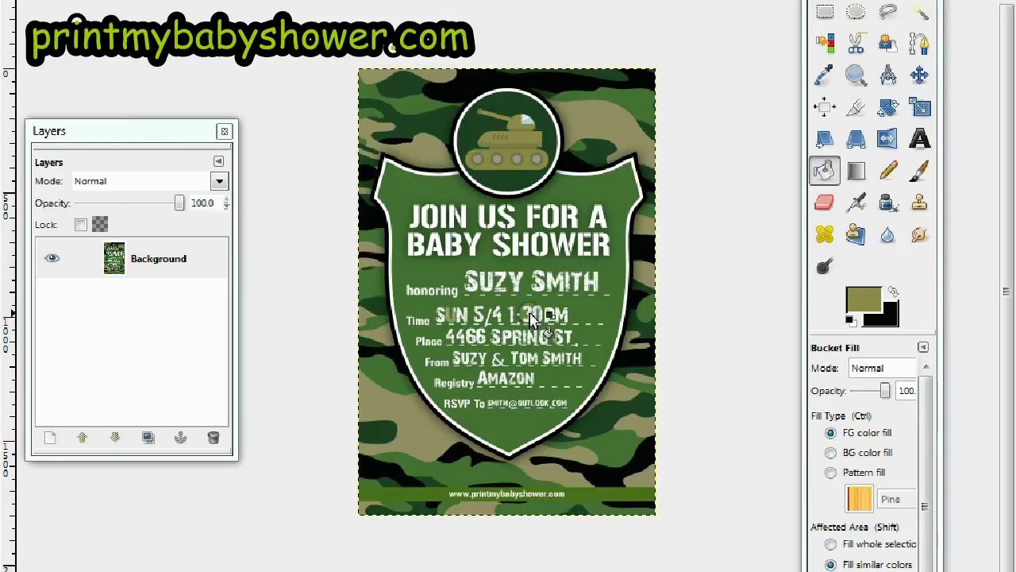
click(564, 314)
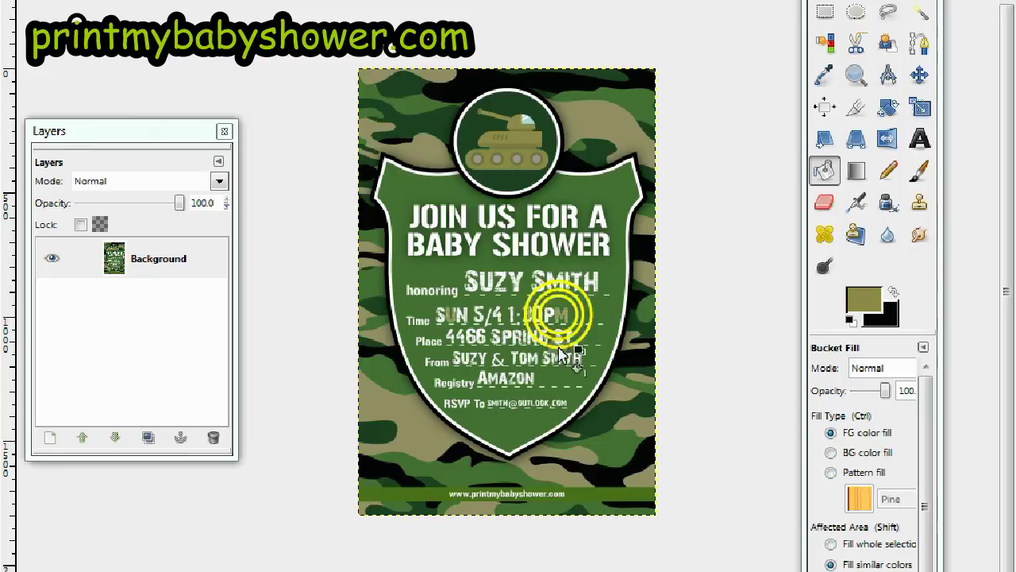
click(505, 378)
click(468, 336)
click(536, 338)
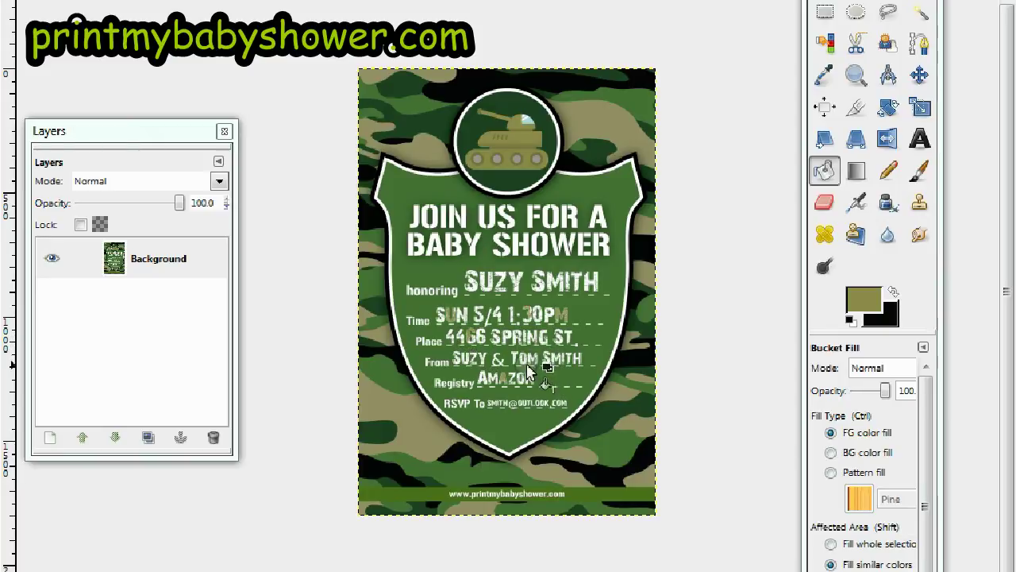
click(517, 362)
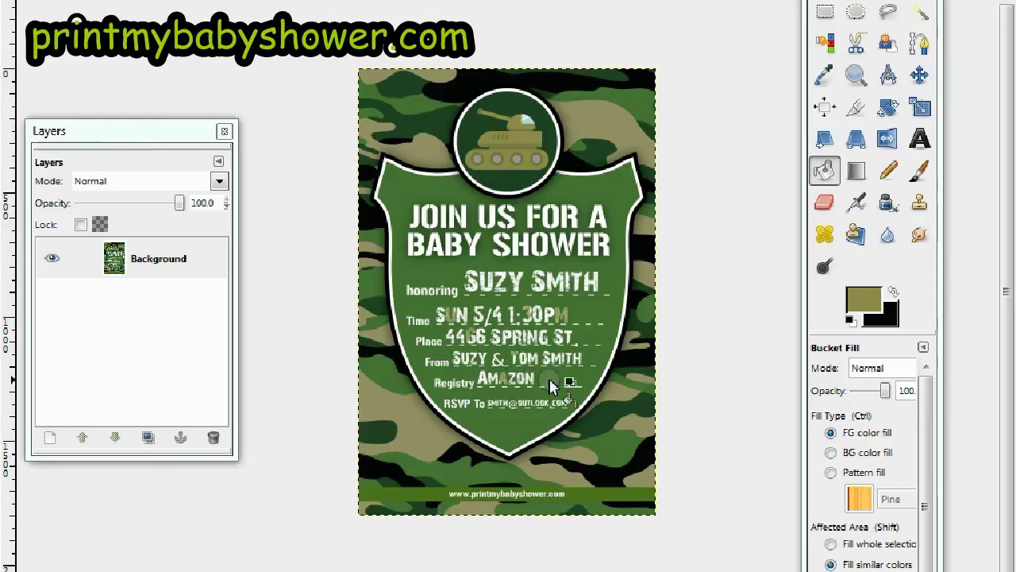
click(578, 361)
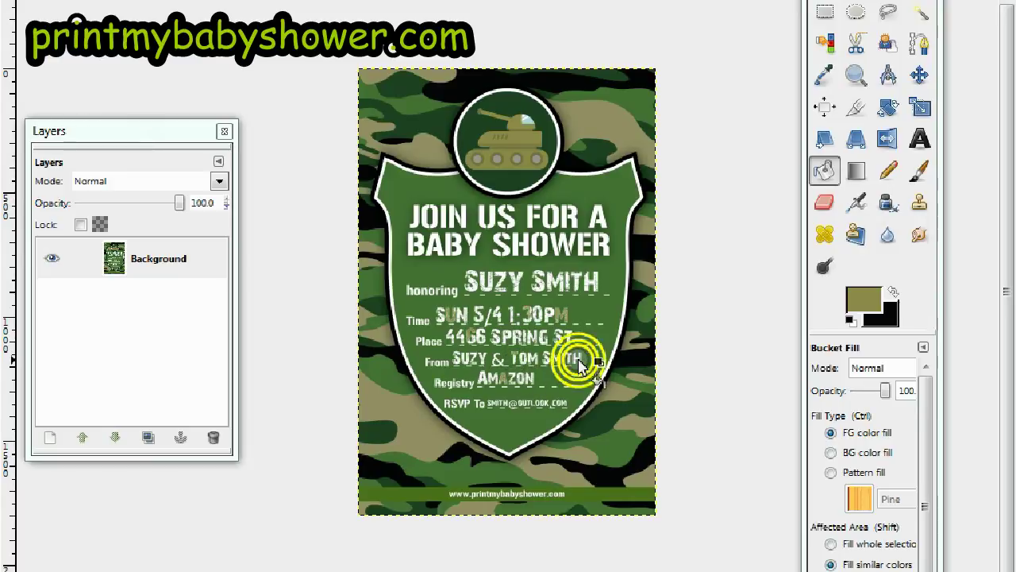
click(578, 359)
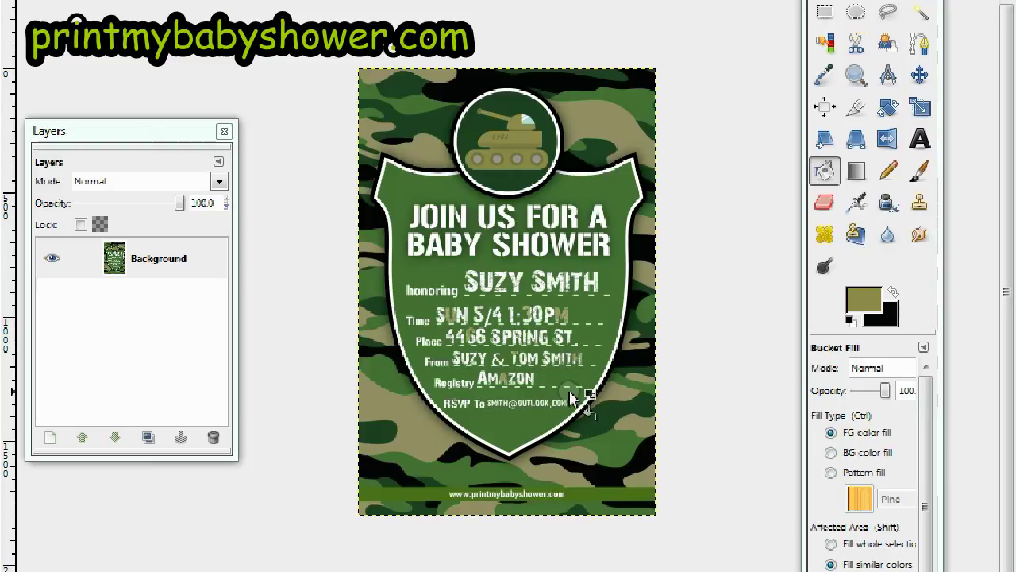
Sample black from the dark camo and bucket-fill parts of 5/4, the hosts' line, AMAZON and 4466
click(824, 74)
click(539, 86)
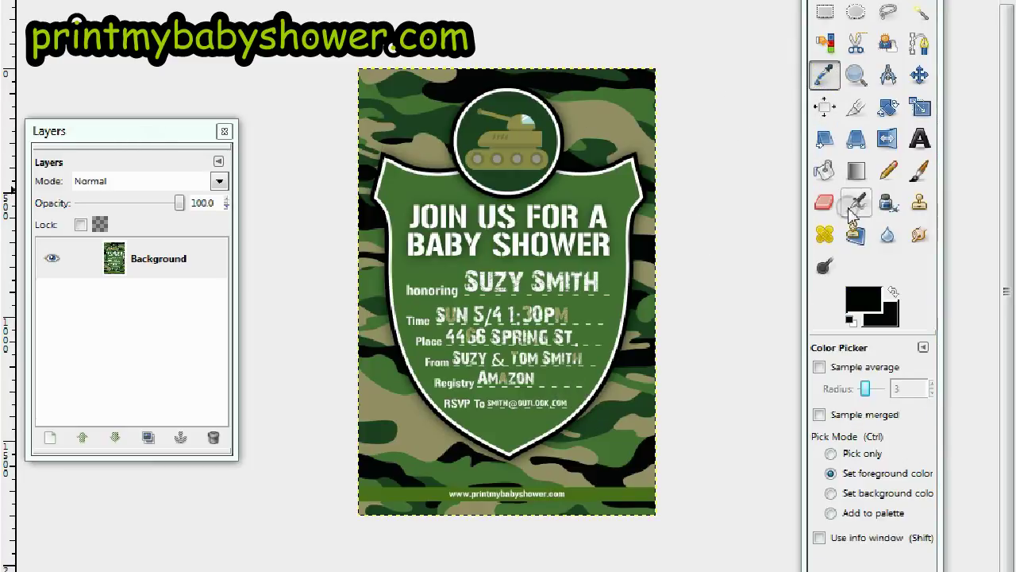
click(826, 170)
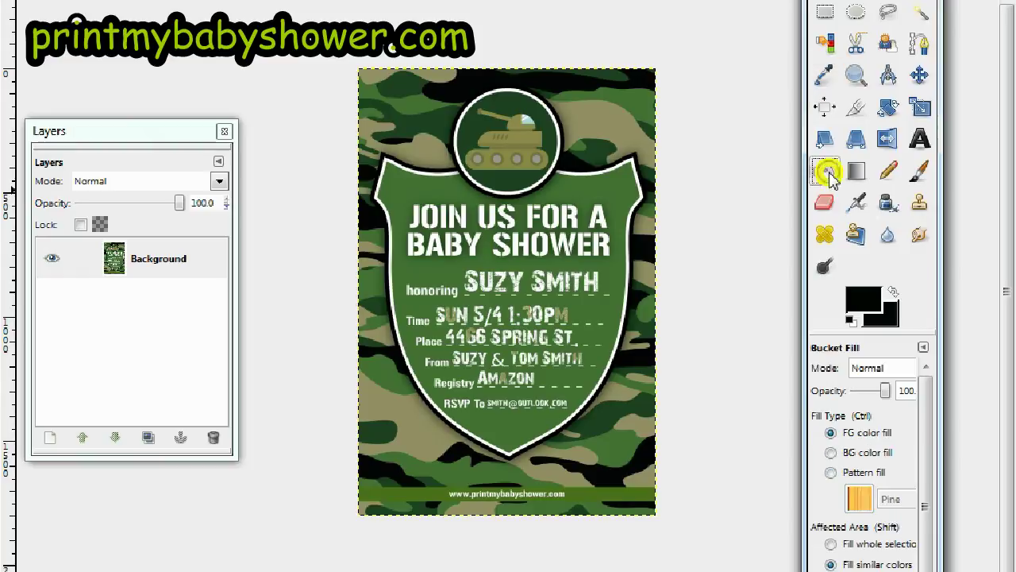
click(481, 318)
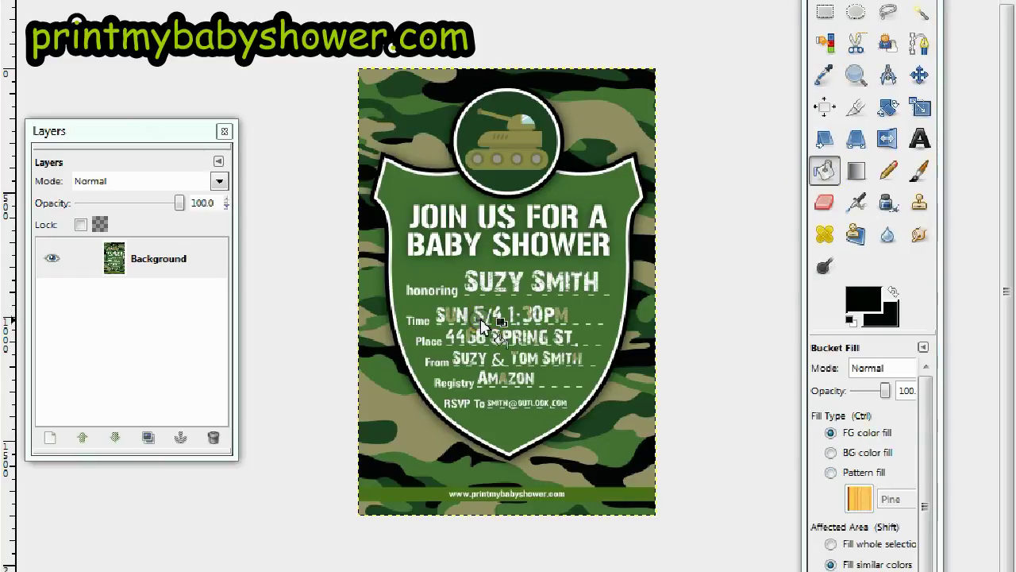
click(526, 379)
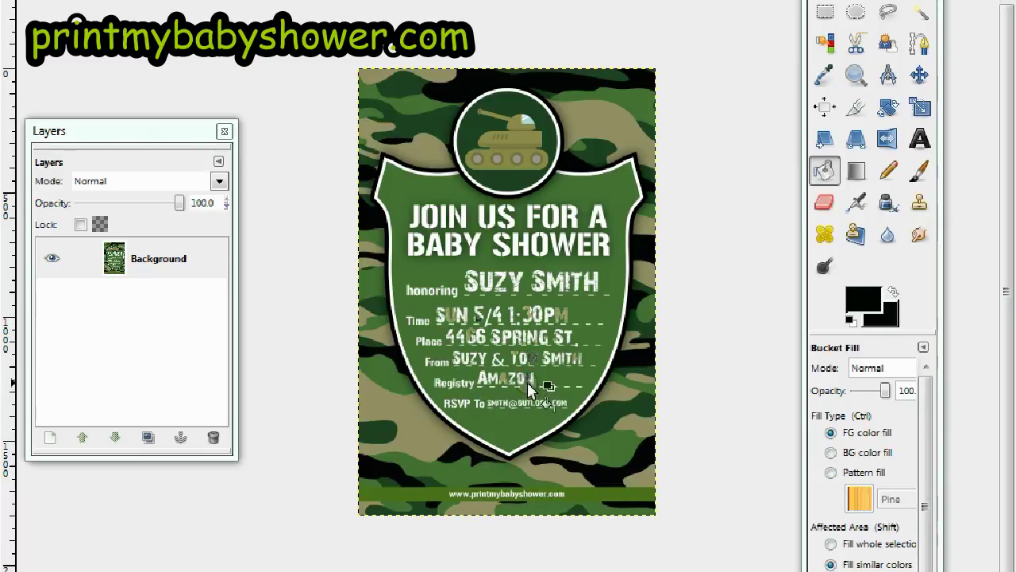
click(451, 337)
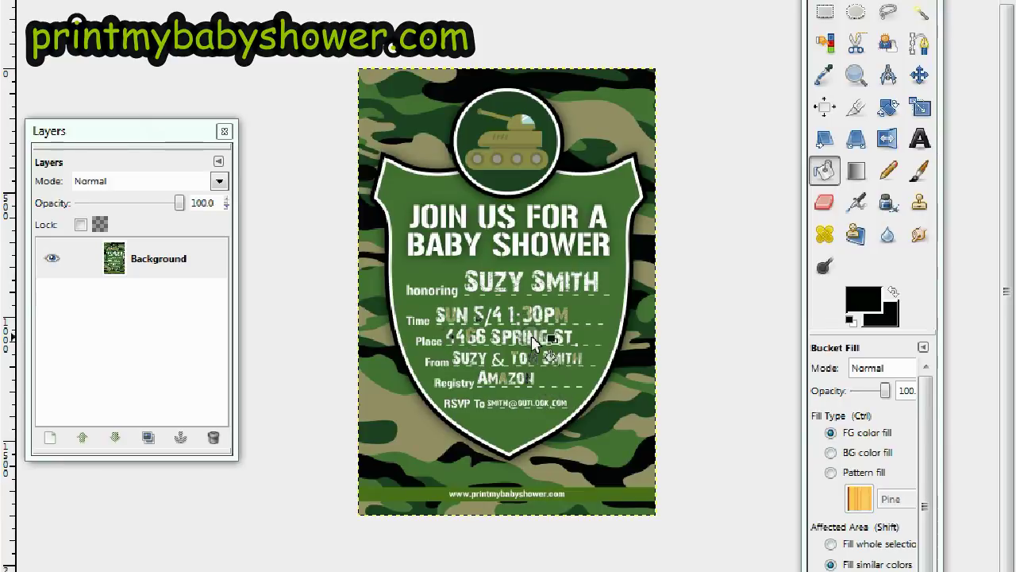
click(824, 77)
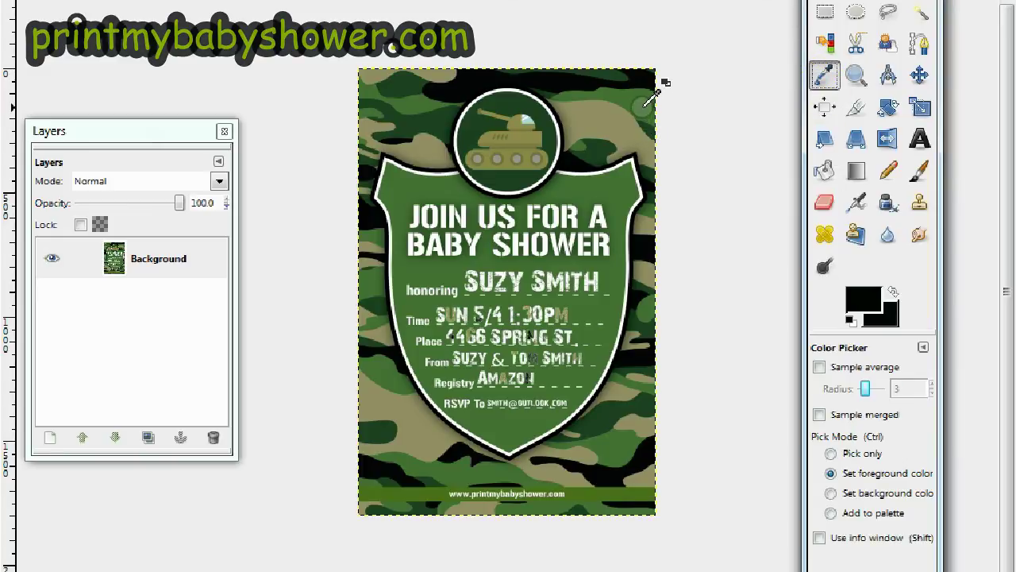
Try a green fill from the image border on the time's PM, then undo it
click(645, 103)
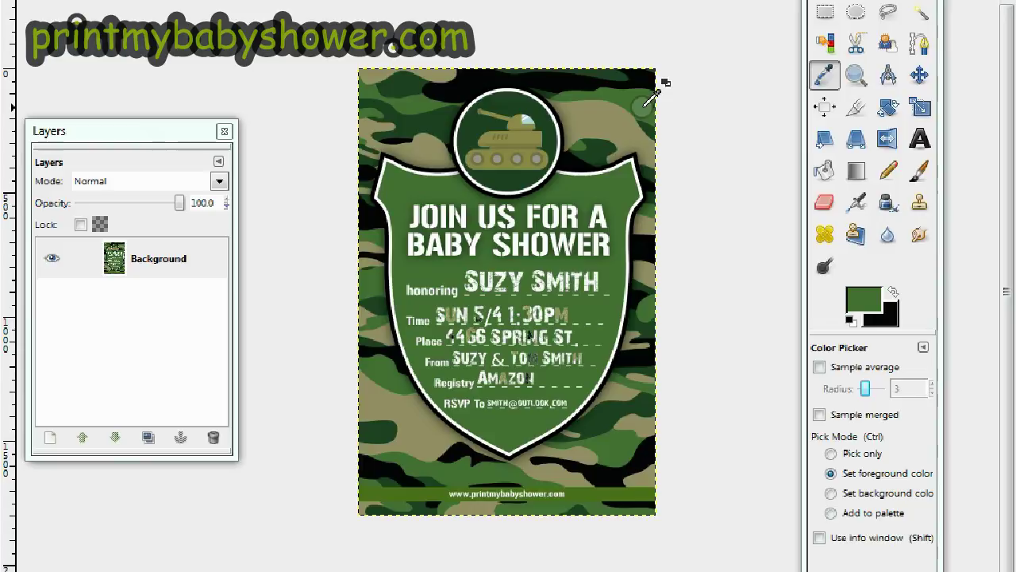
click(824, 171)
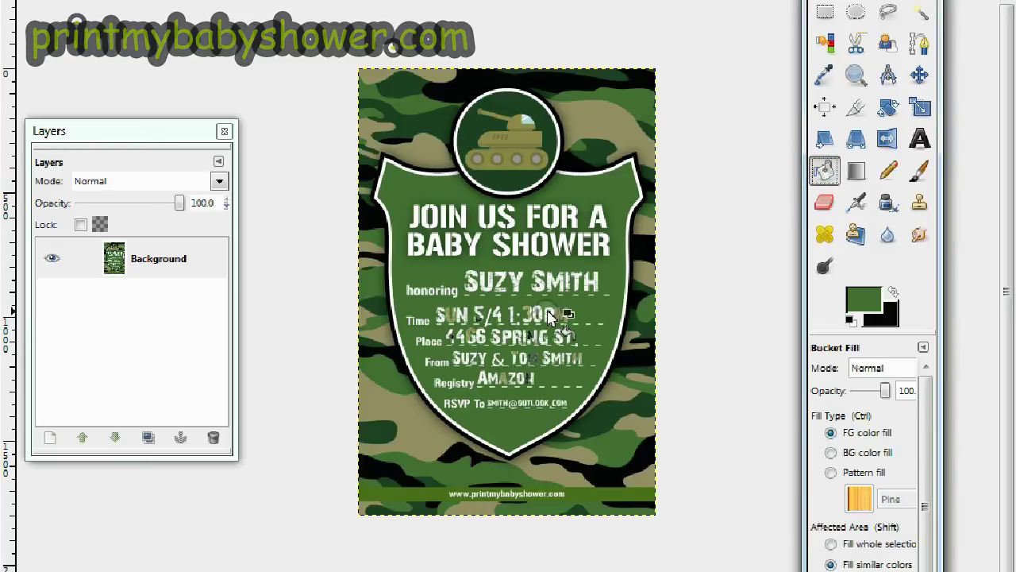
click(554, 316)
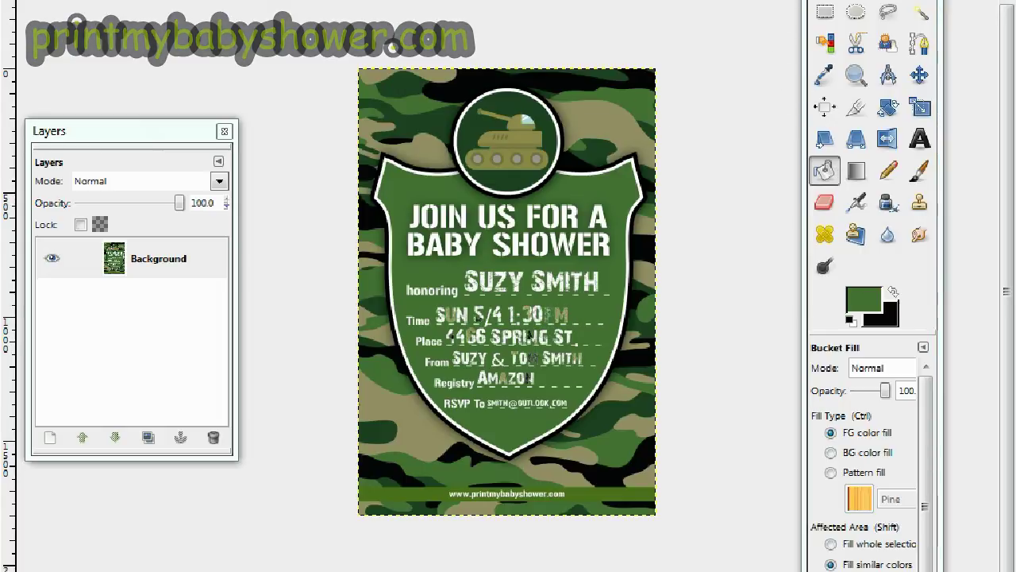
key(alt+e)
key(Escape)
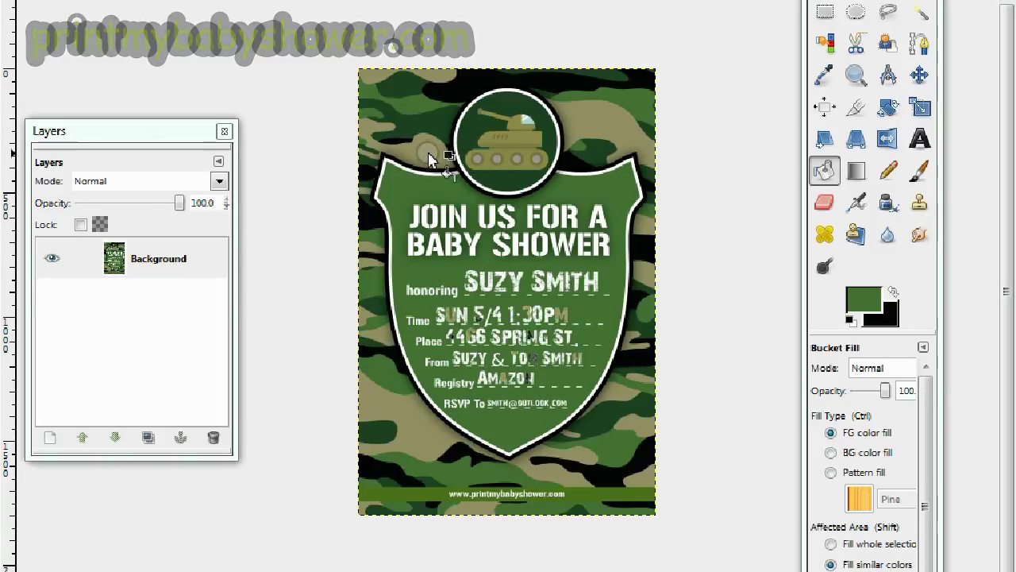
Sample the tan camo shade as the new bucket-fill colour
click(824, 75)
click(600, 126)
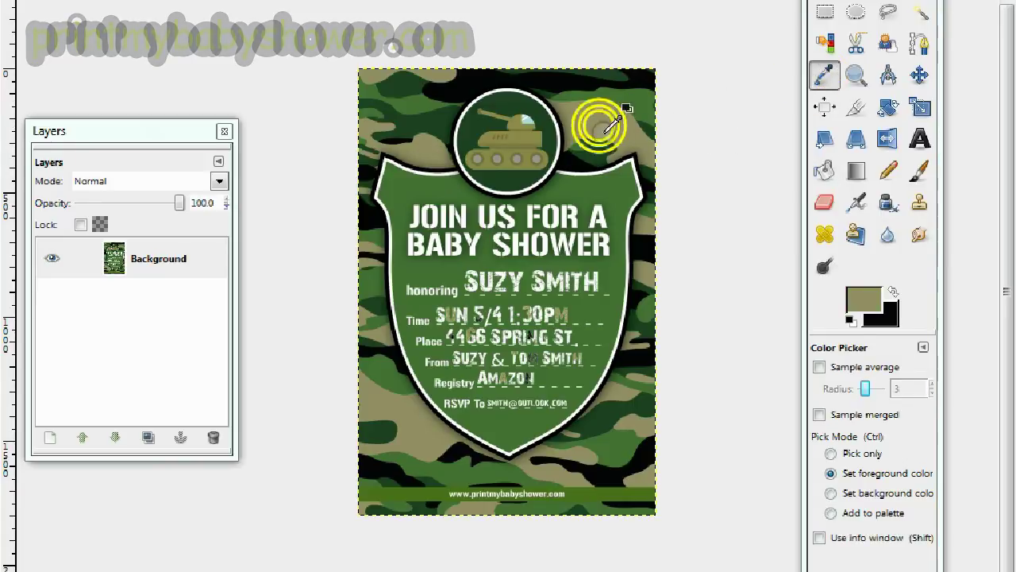
click(824, 170)
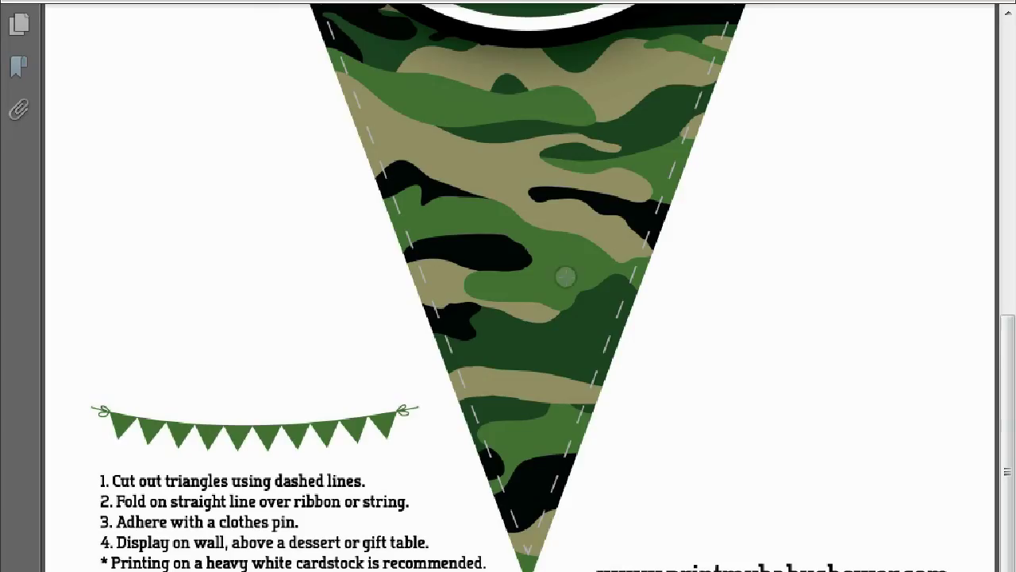
Scroll through the camo pennant banner and bingo card PDF pages, then stop the screen recording
drag(1006, 402, 992, 95)
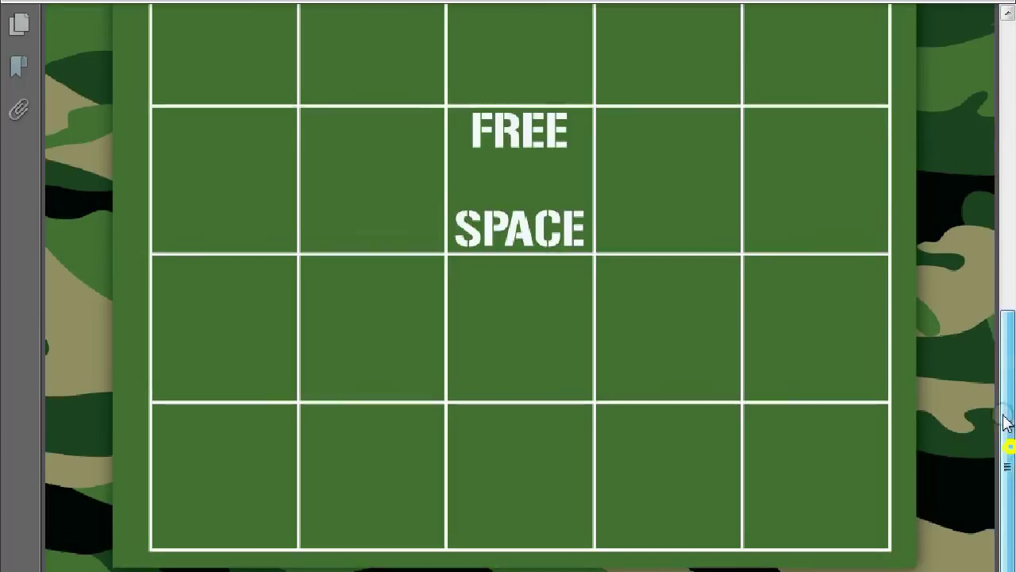
drag(1005, 420, 1001, 169)
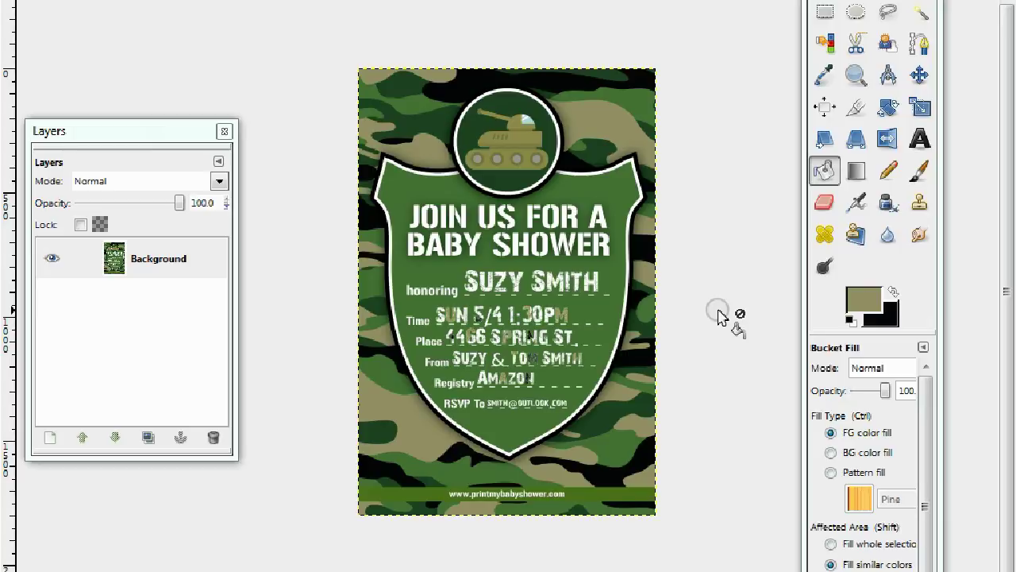
click(866, 571)
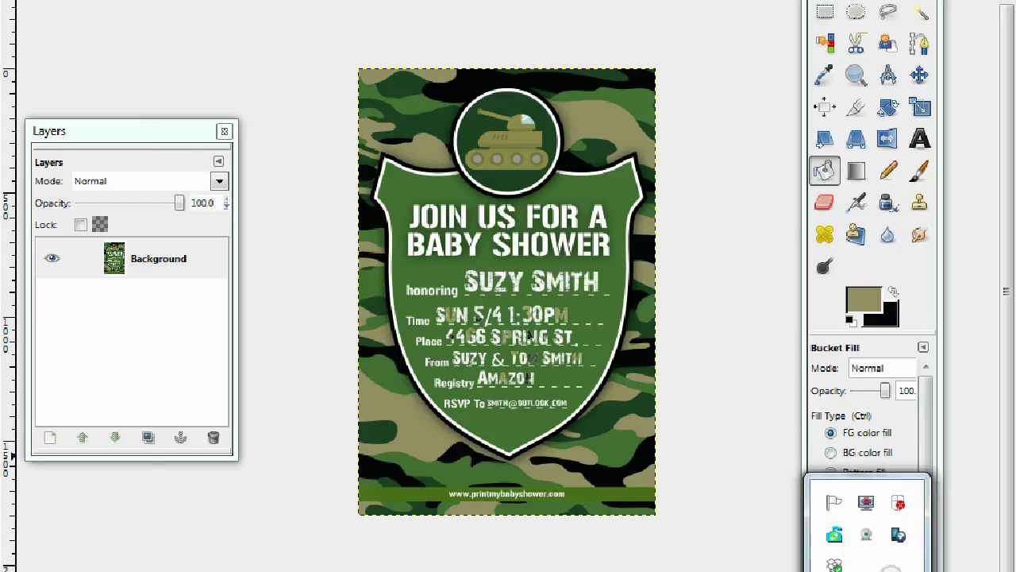
click(866, 503)
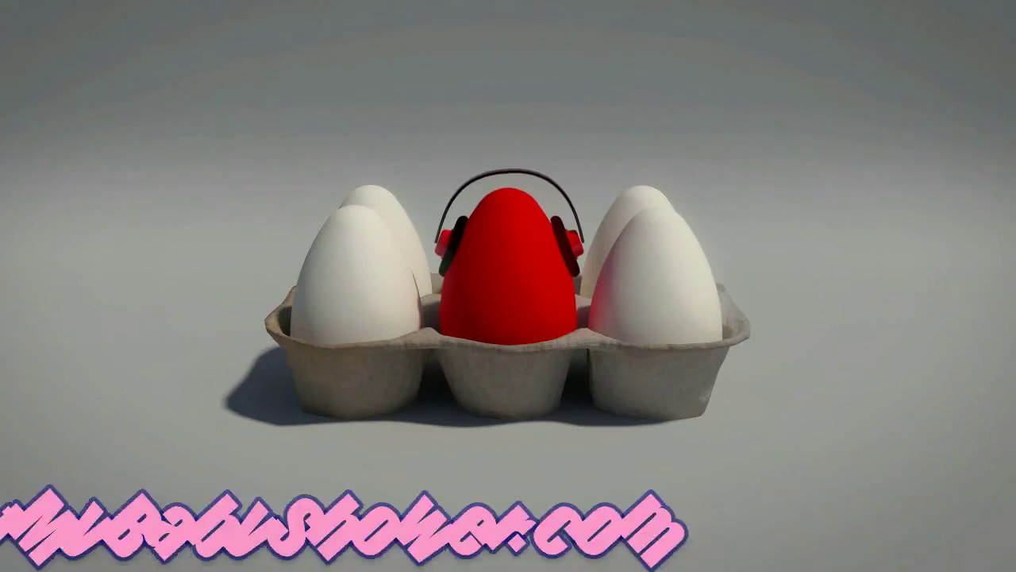